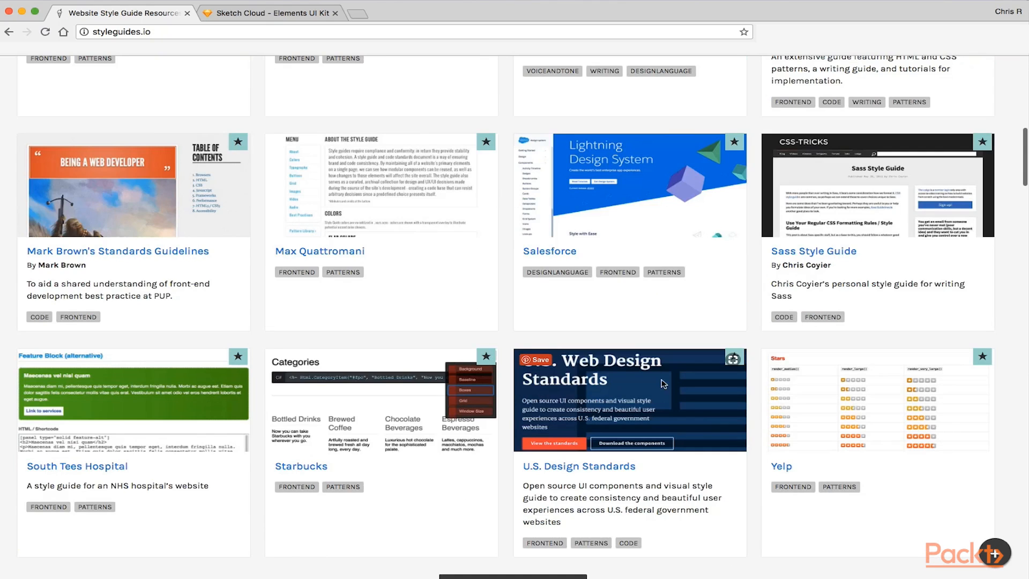
Browse the style guide examples and open Mailchimp's Pattern Library to review its grid system
scroll(475, 390, down, 3)
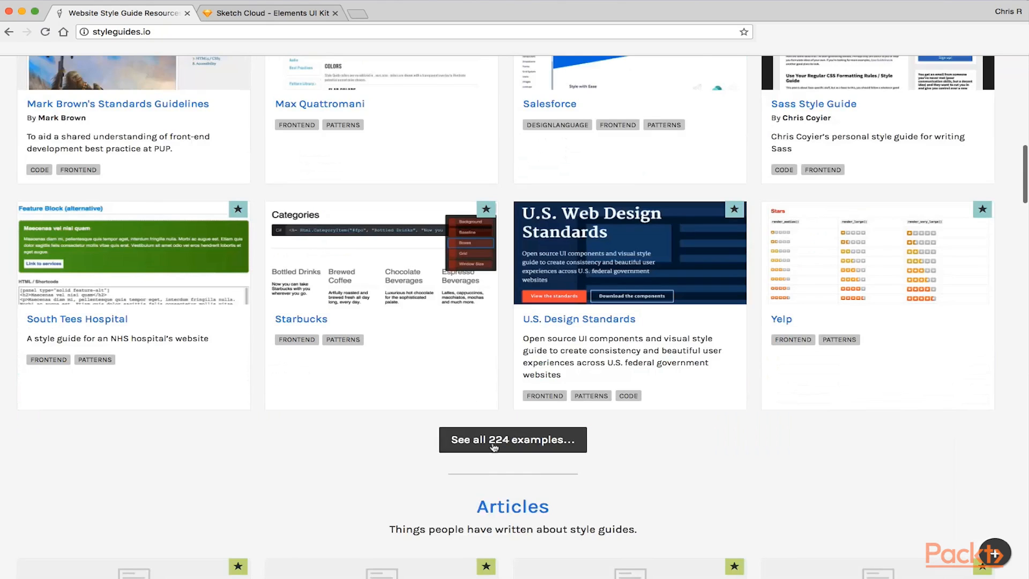
scroll(475, 390, up, 8)
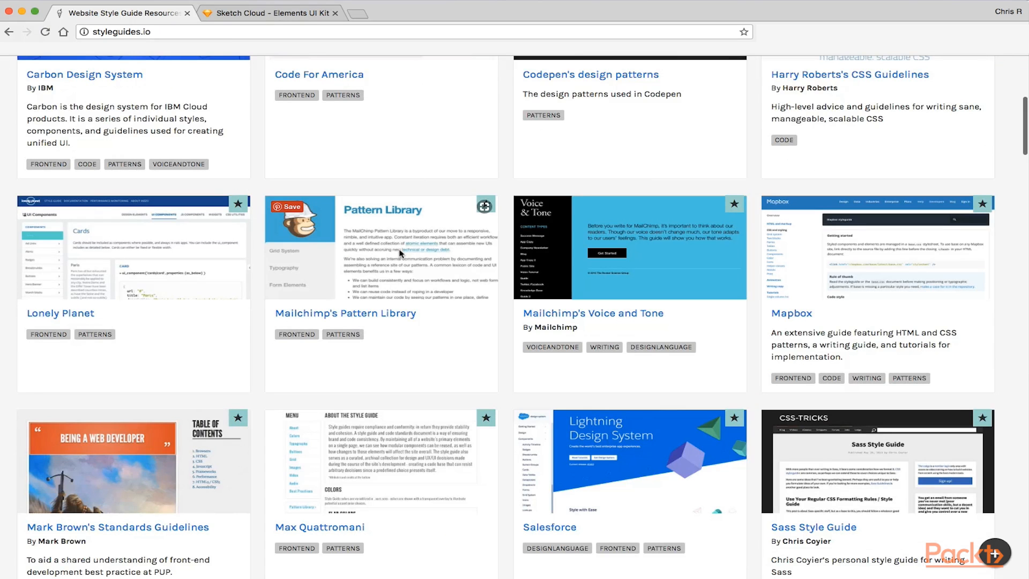
click(388, 318)
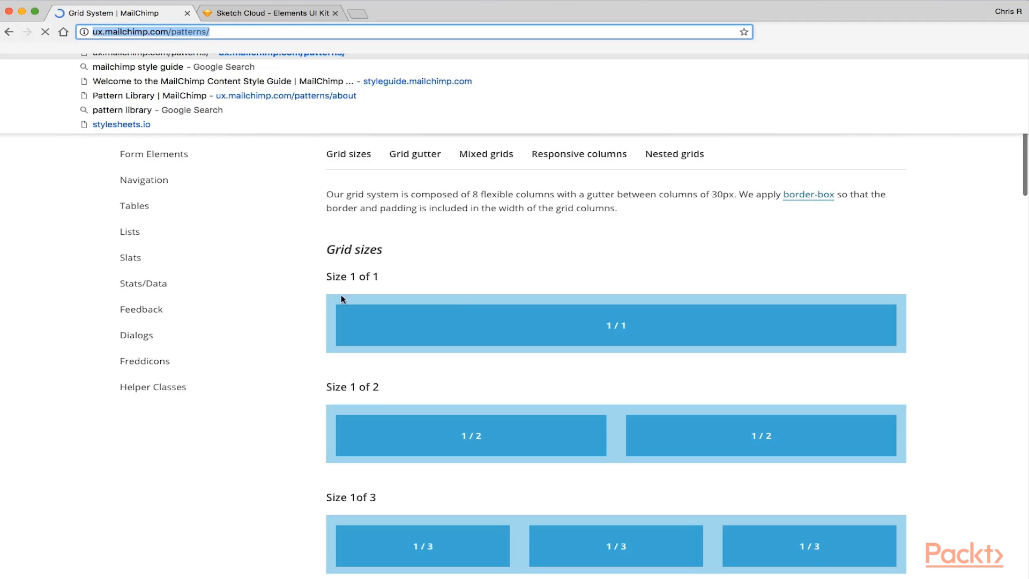
click(130, 273)
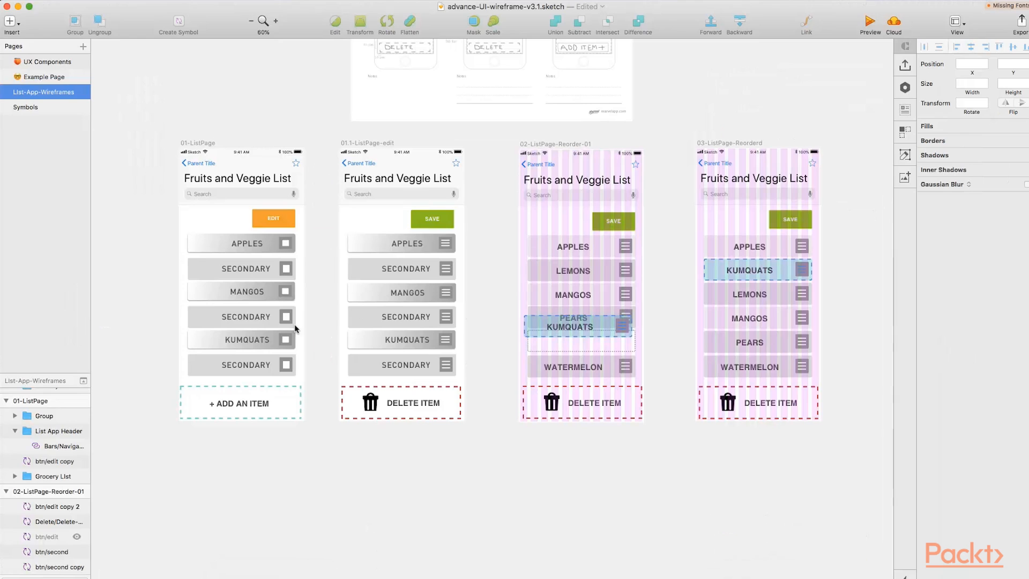
Open the Symbols page and examine the secondary button symbols
click(43, 110)
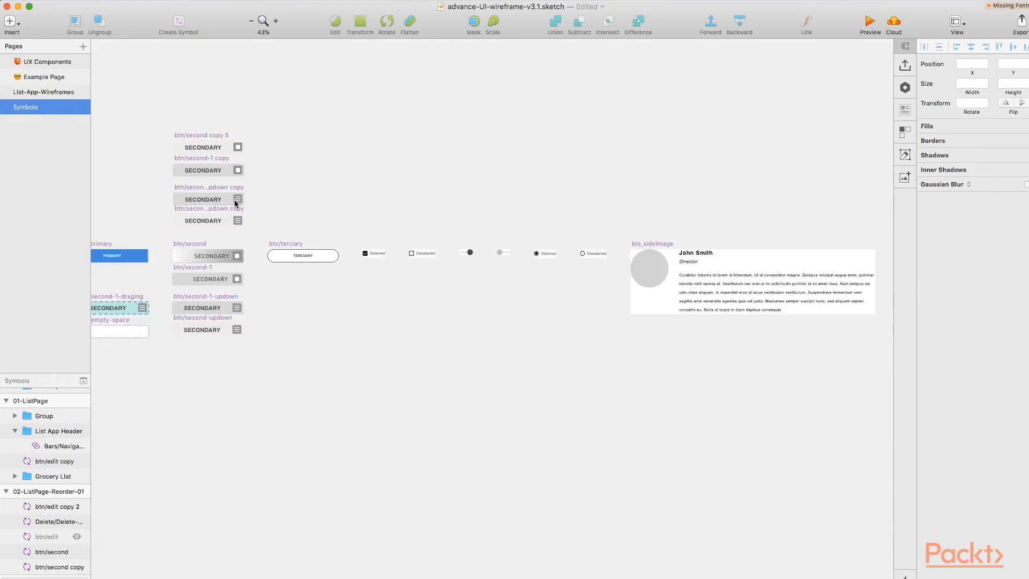
scroll(230, 223, up, 5)
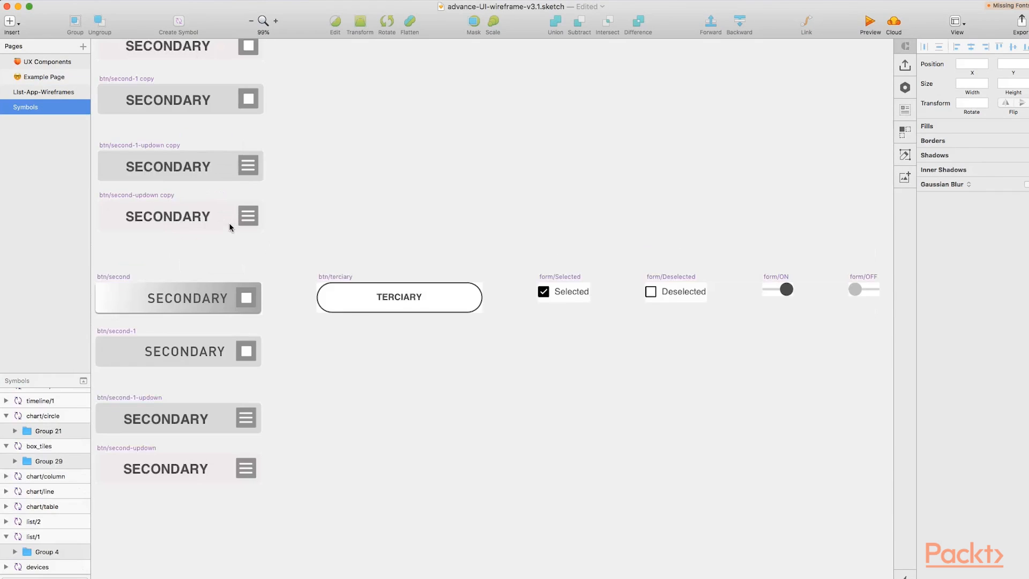
scroll(214, 226, left, 1)
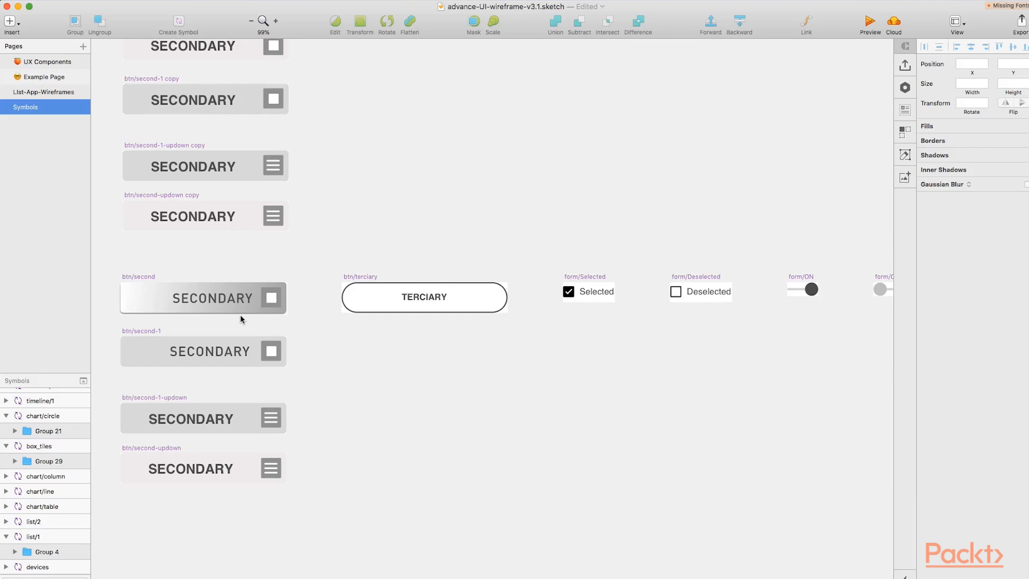
scroll(223, 320, left, 2)
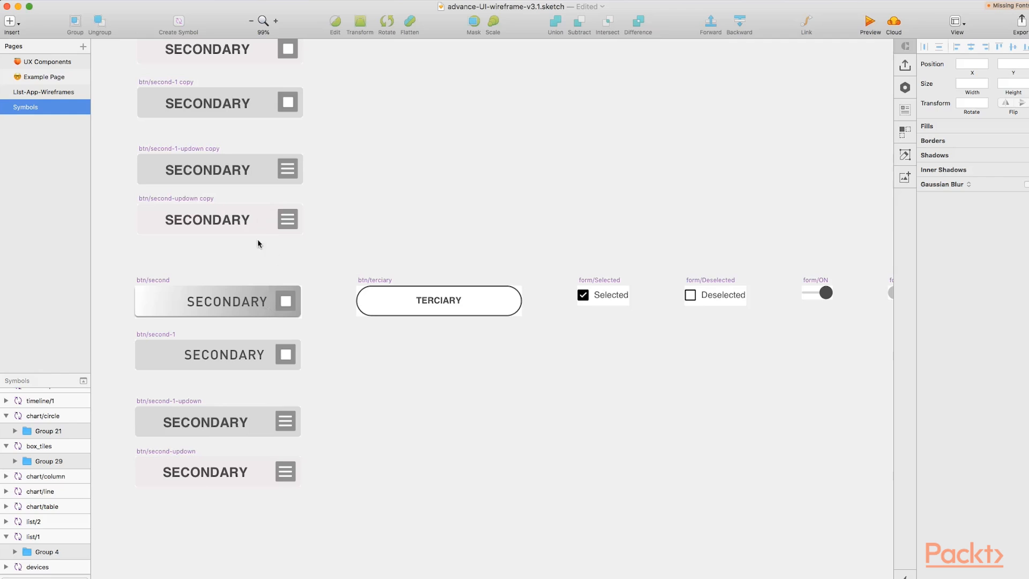
scroll(250, 307, down, 2)
scroll(239, 337, up, 2)
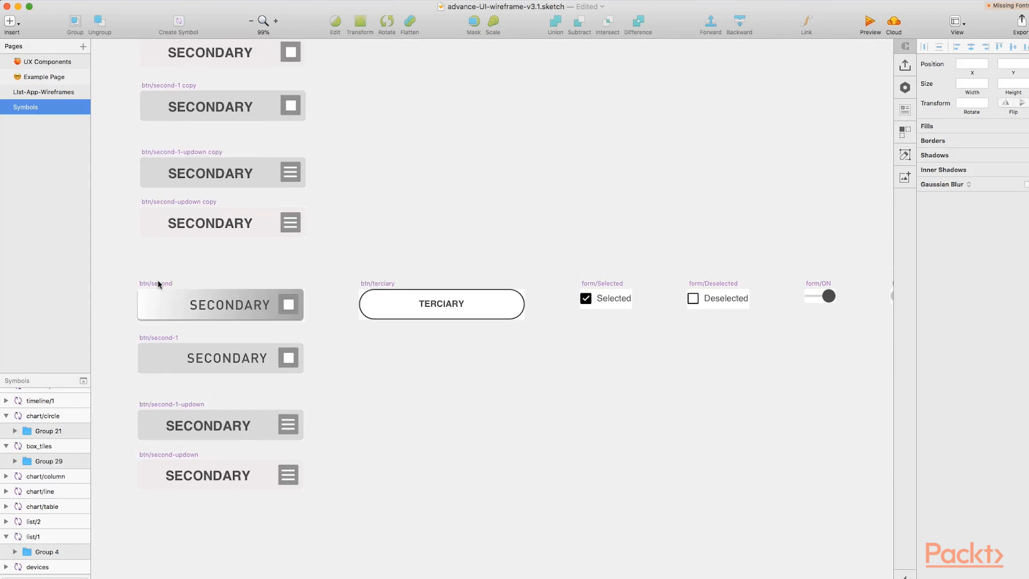
scroll(180, 440, up, 5)
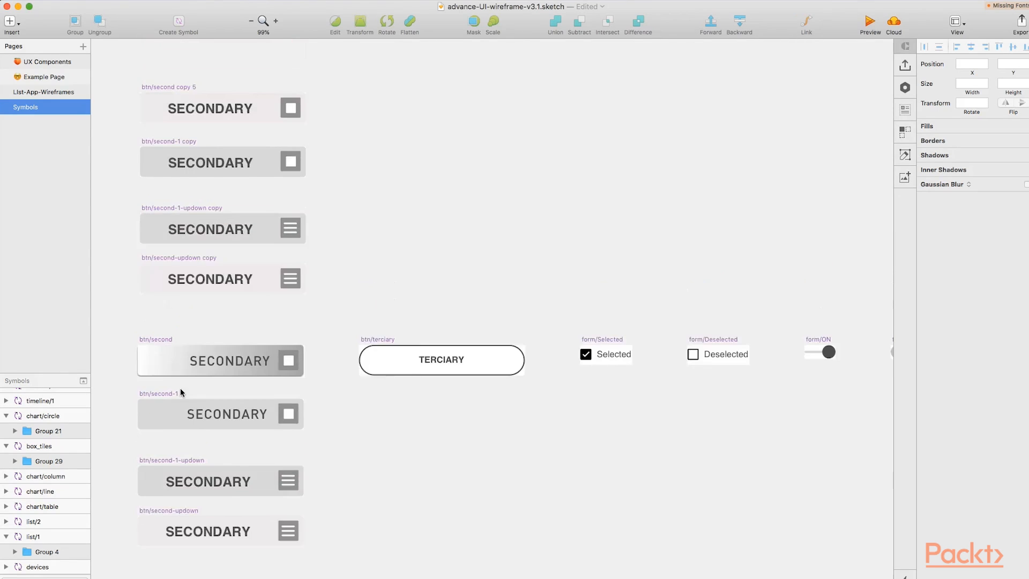
scroll(185, 241, down, 5)
scroll(193, 177, up, 1)
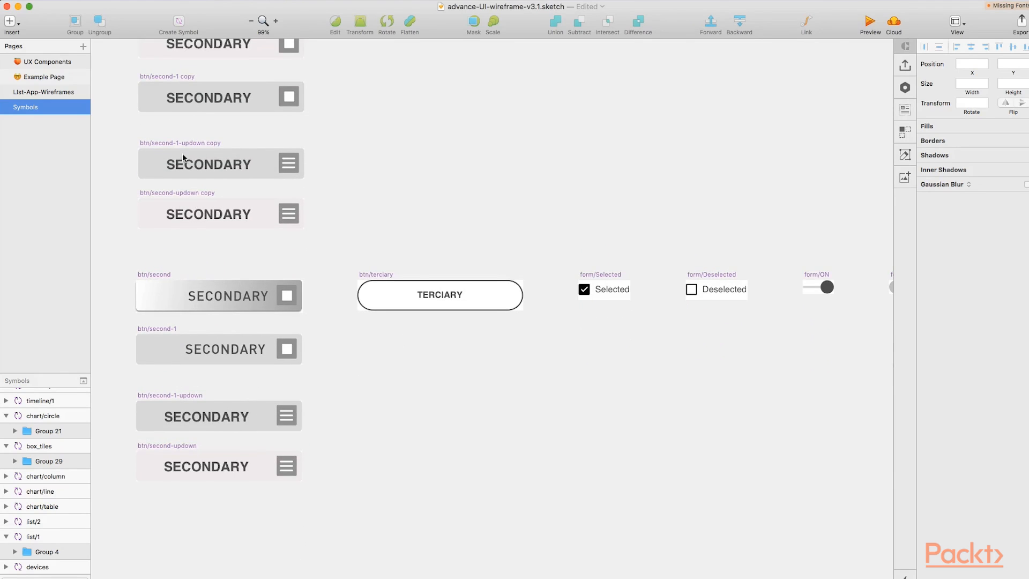
scroll(194, 257, down, 2)
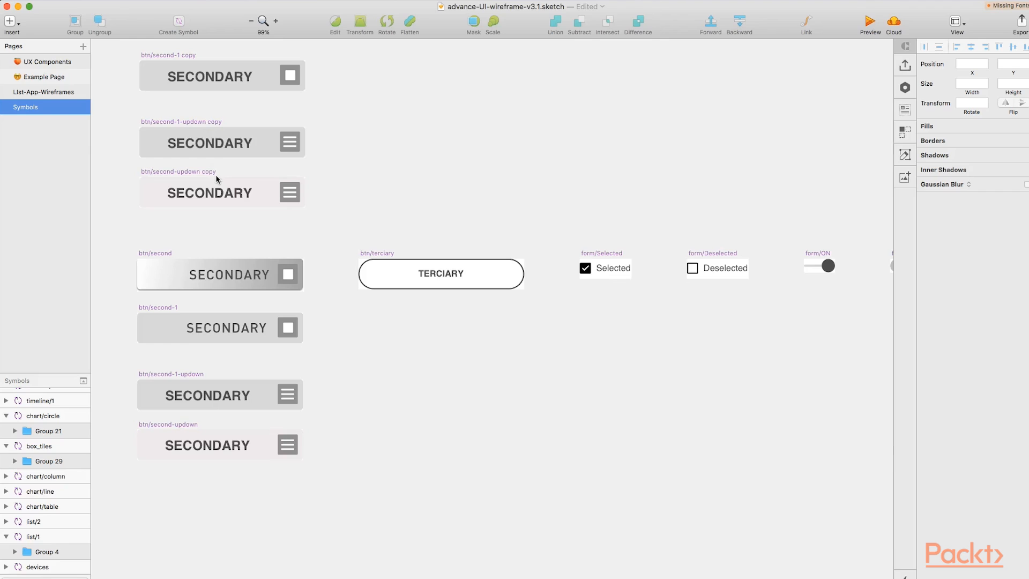
Edit the btn/second symbol's background rectangle and set its gradient's first stop colour to B3B3B3
click(146, 256)
double_click(159, 276)
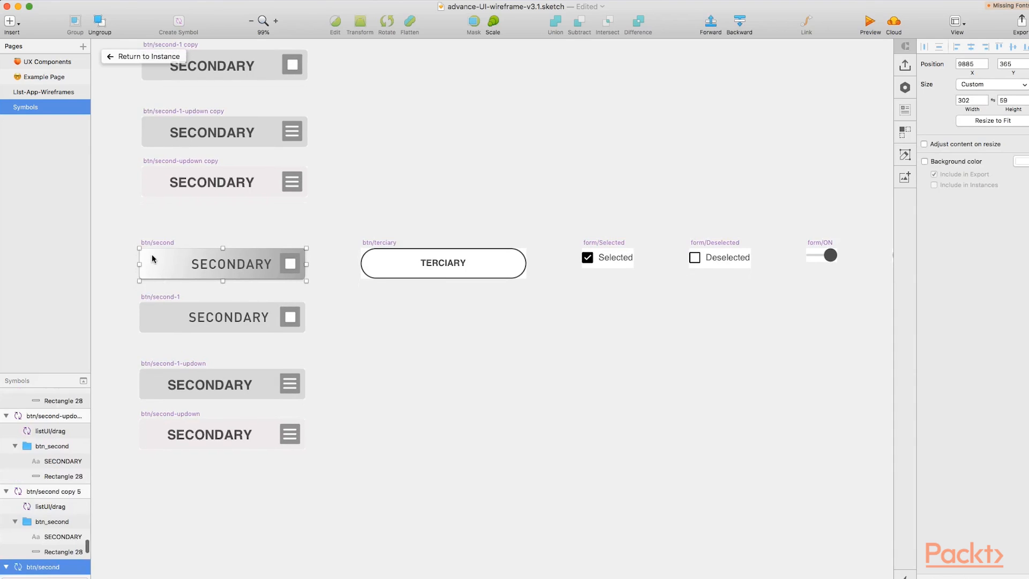
scroll(54, 482, down, 3)
click(55, 546)
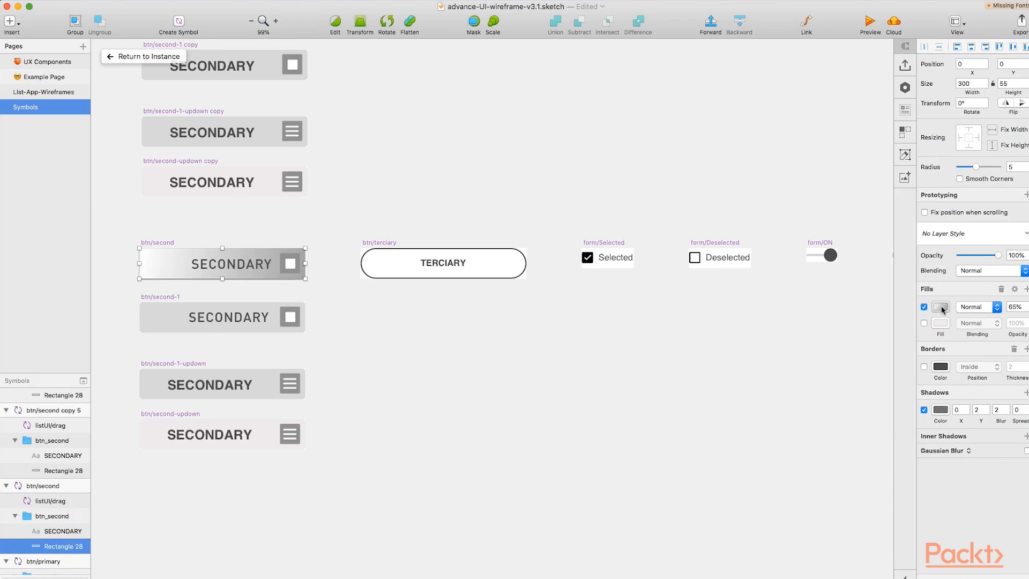
click(941, 308)
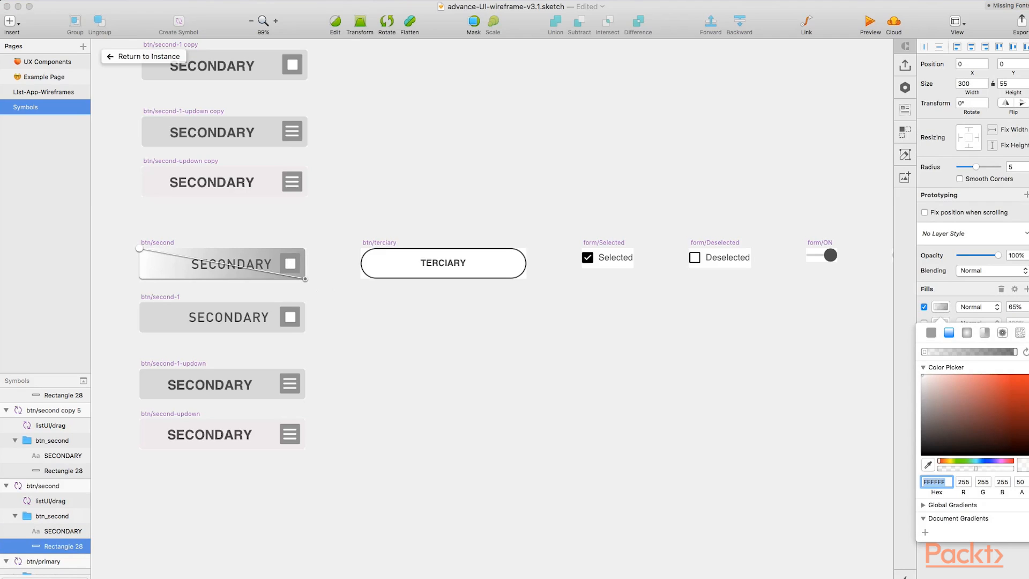
click(924, 352)
drag(923, 406, 922, 399)
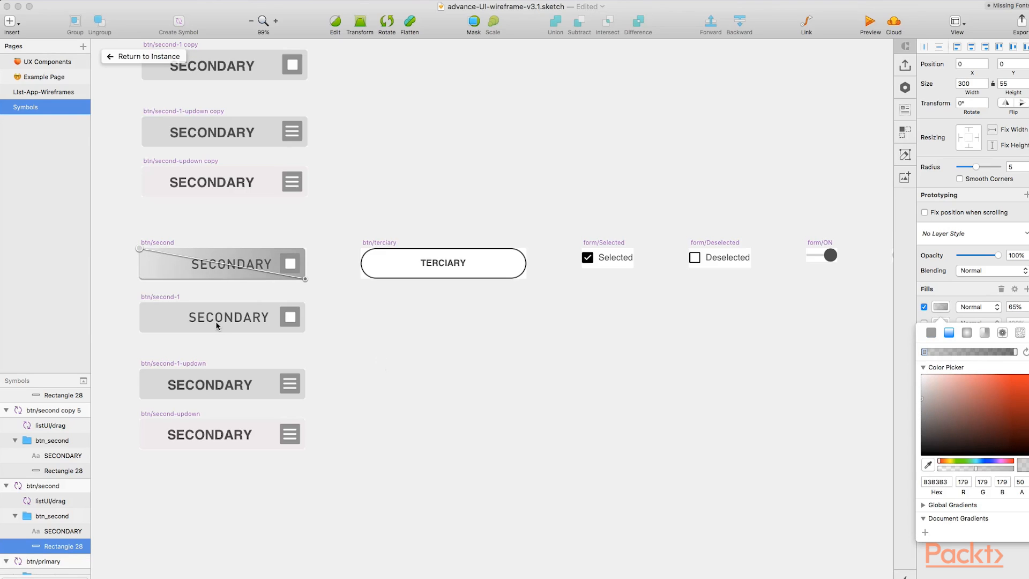
Give the btn/second-1 background rectangle a diagonal linear gradient fill spanning the button
click(160, 296)
click(159, 298)
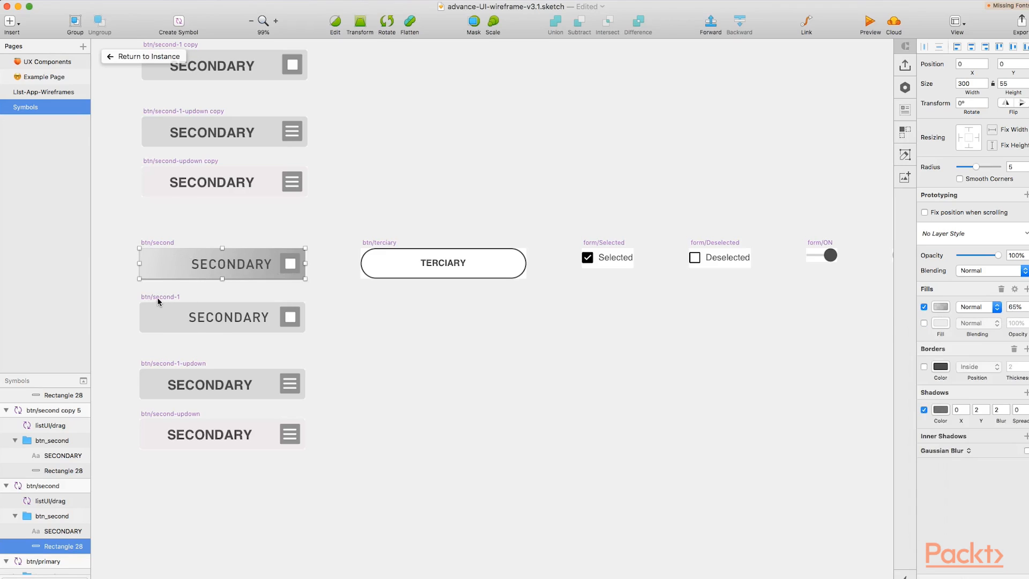
click(155, 297)
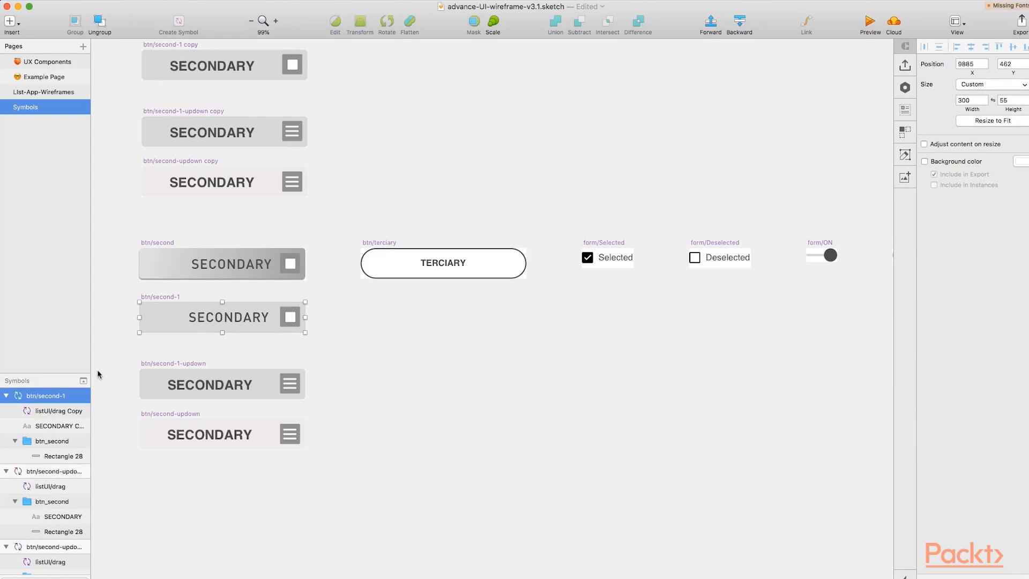
click(60, 456)
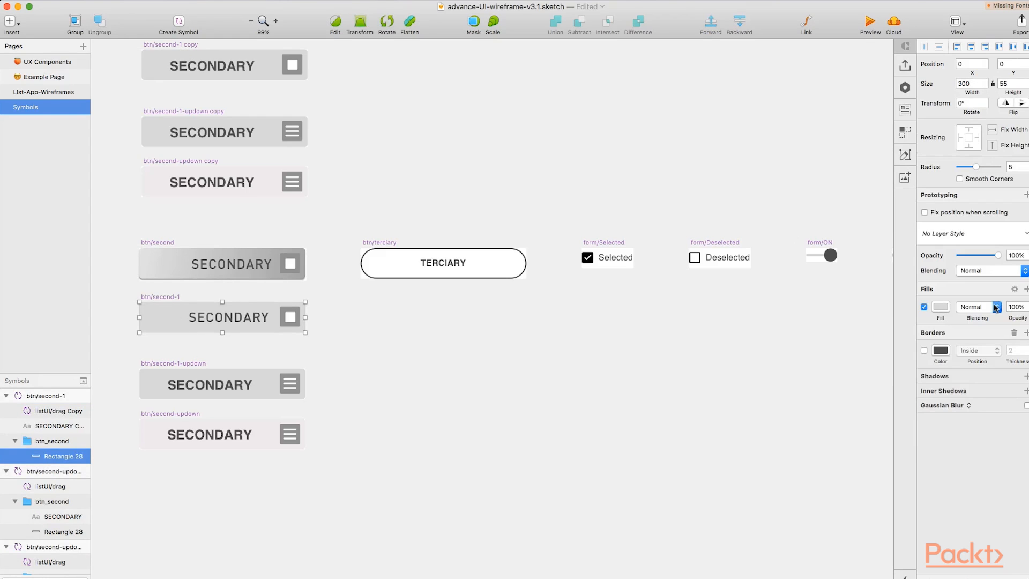
click(997, 307)
click(939, 304)
click(939, 309)
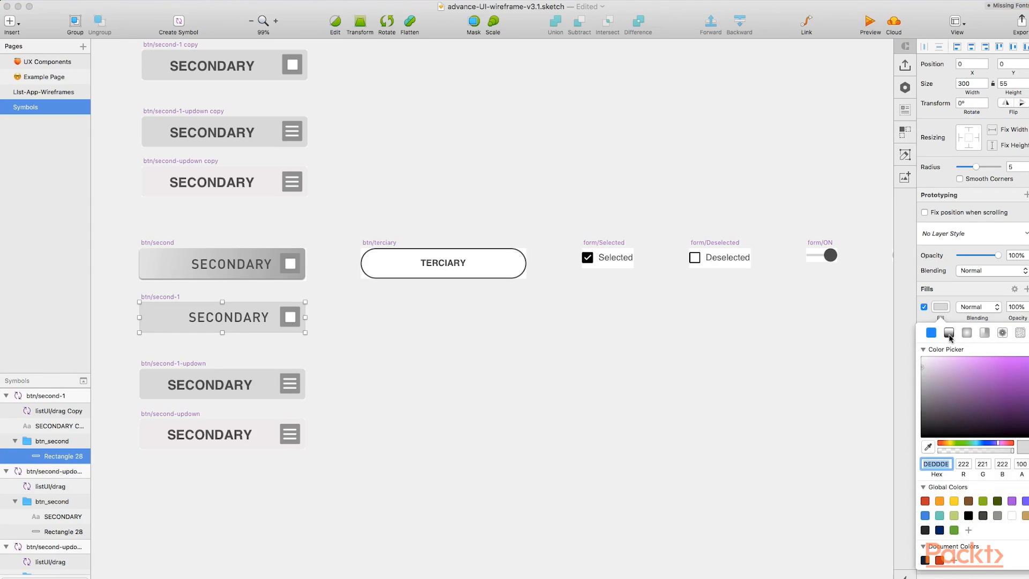
click(949, 333)
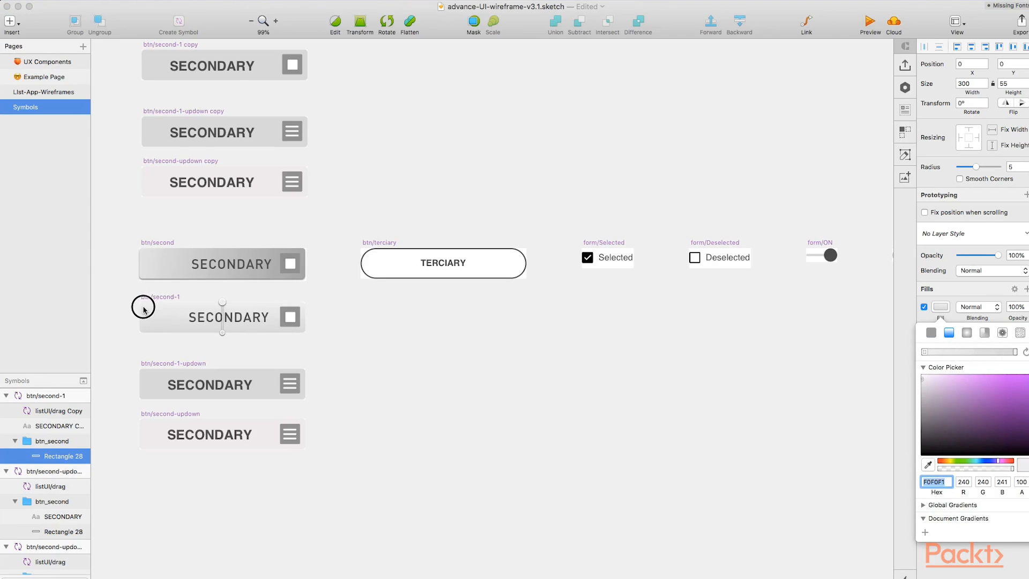
drag(144, 309, 139, 303)
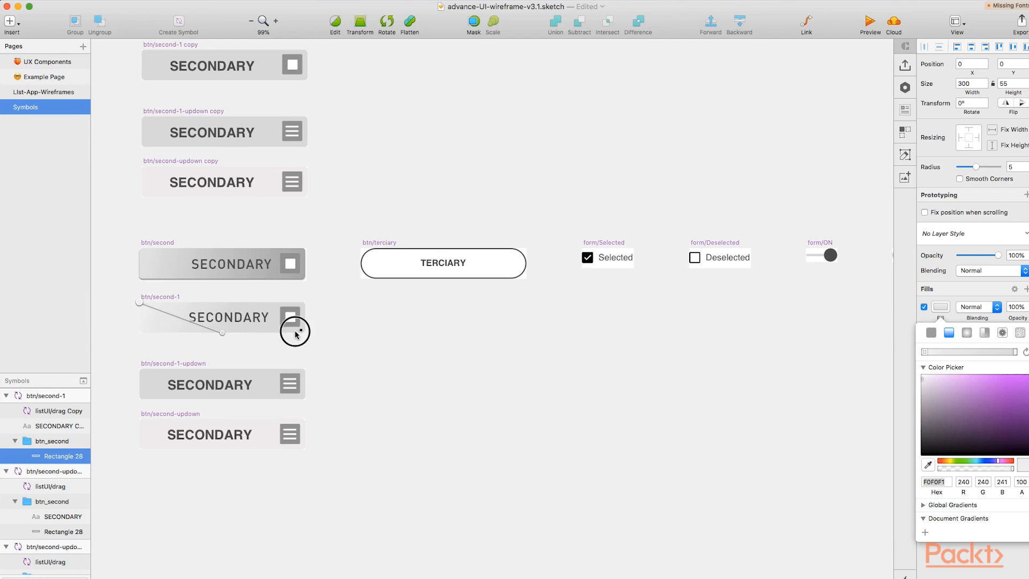
drag(295, 335, 302, 333)
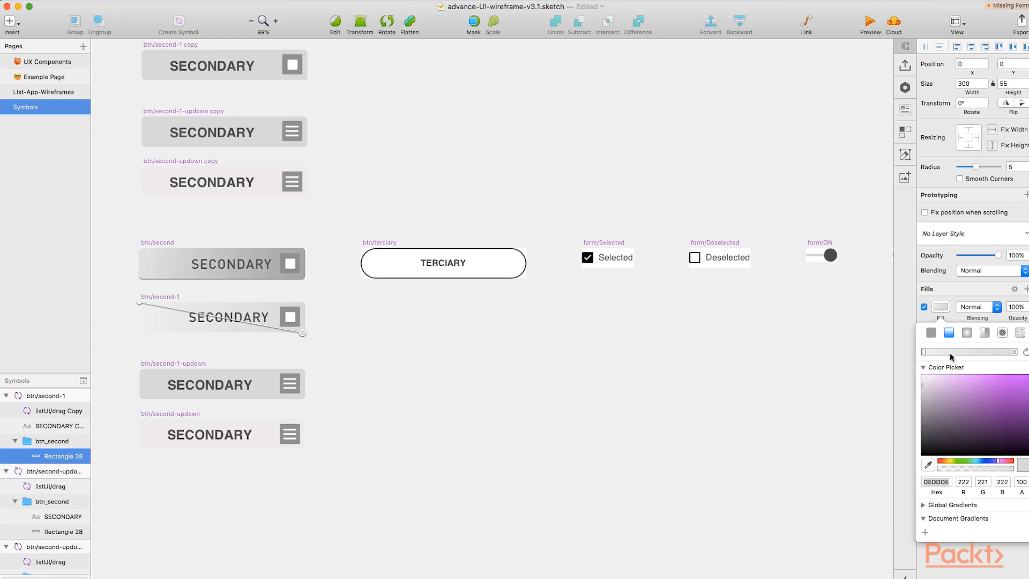
Set the btn/second-1 gradient stop colours to E2DBE4 and CAC8CB
click(923, 379)
mouse_move(936, 404)
mouse_down()
mouse_move(922, 374)
mouse_move(991, 356)
mouse_up()
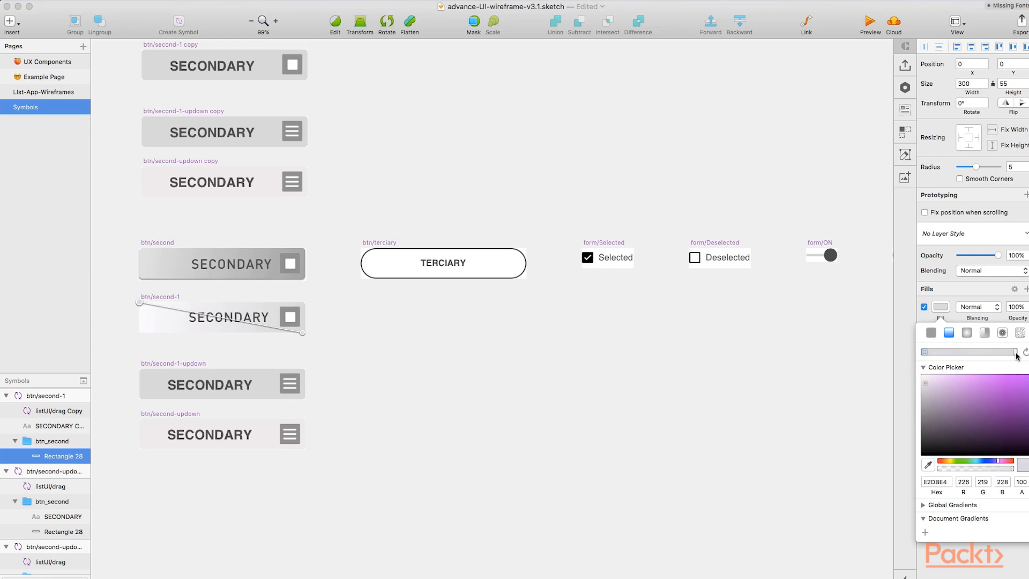
click(1015, 353)
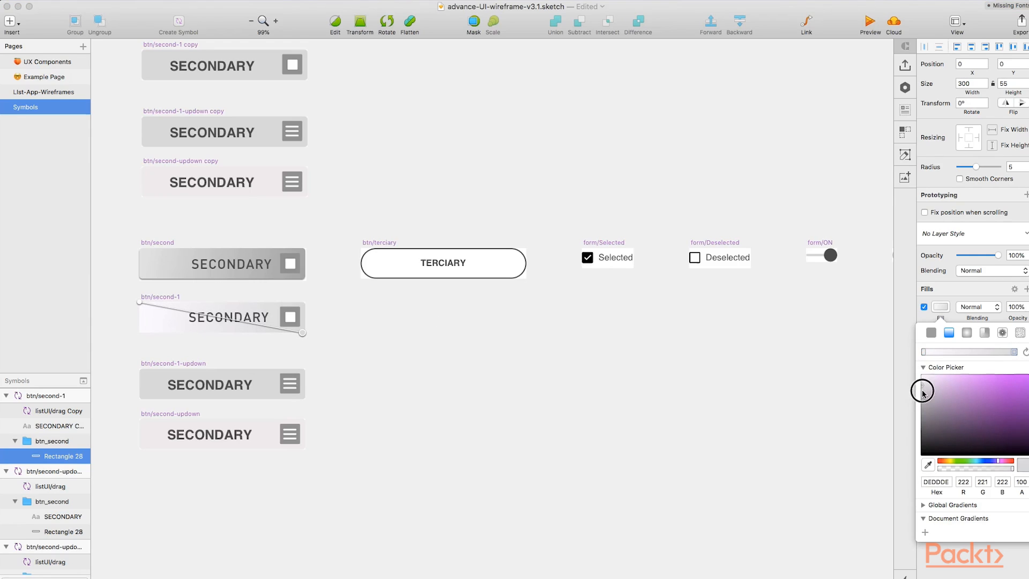
click(923, 391)
scroll(292, 319, right, 1)
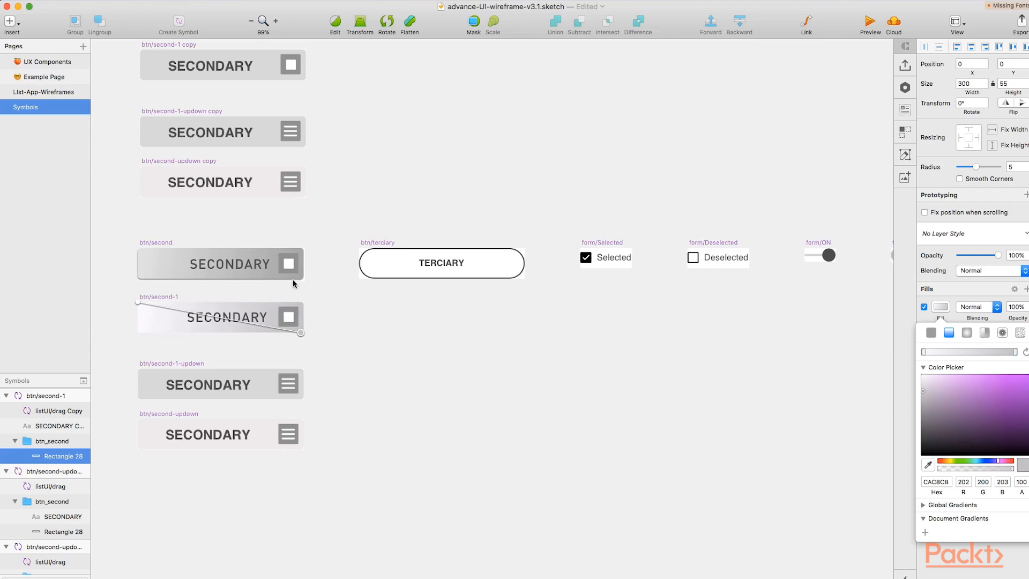
key(Escape)
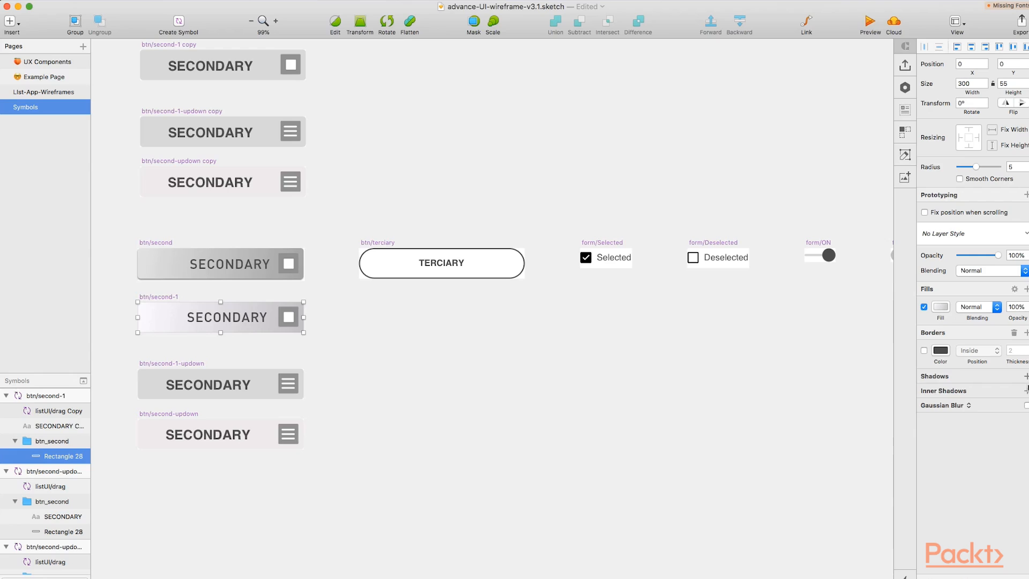
Add a shadow to the btn/second-1 background rectangle with a blur of 2
click(1026, 376)
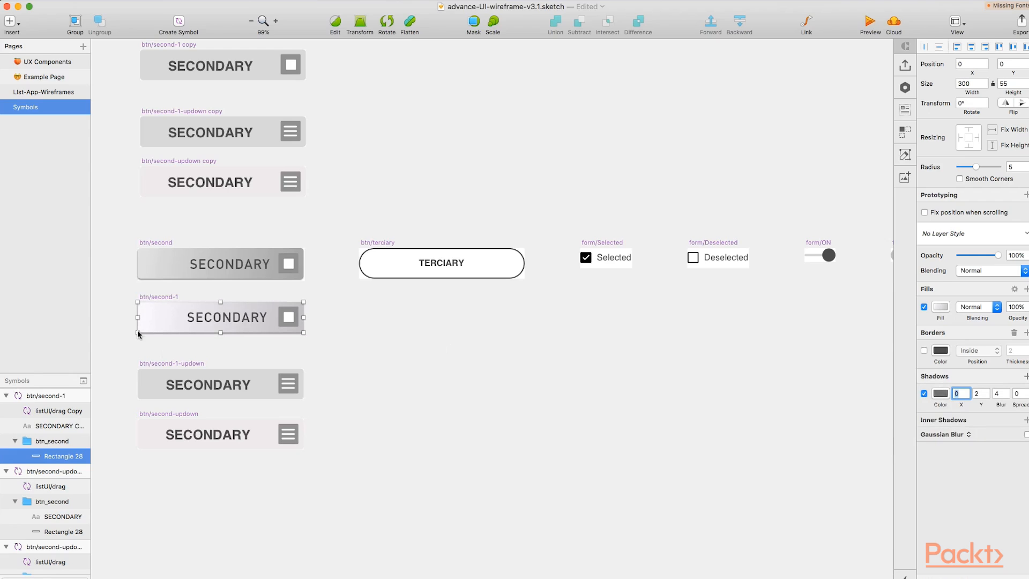
click(1000, 394)
text(2)
Inspect the layers of the btn/second-1 and btn/second symbols
click(199, 328)
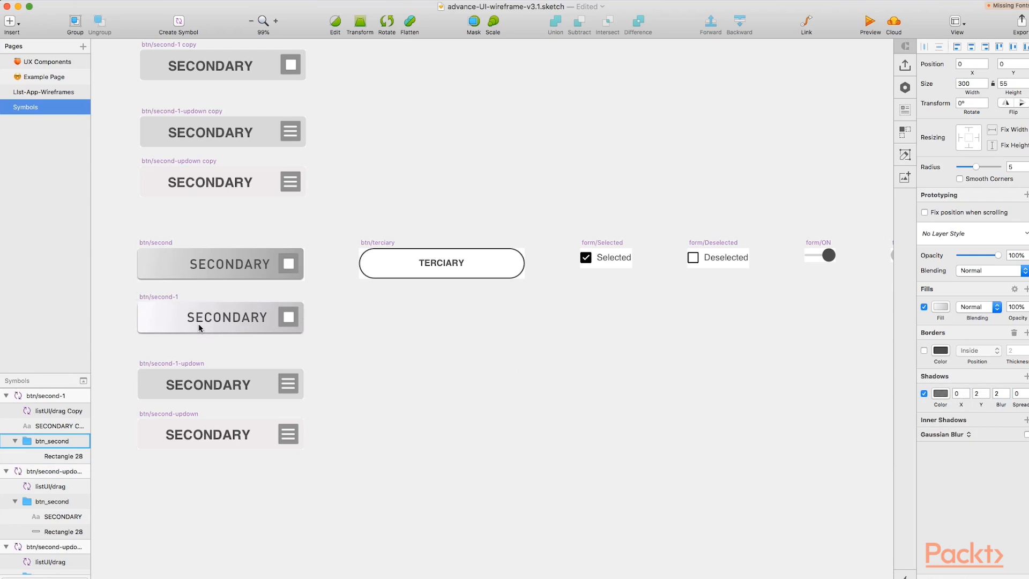
click(288, 316)
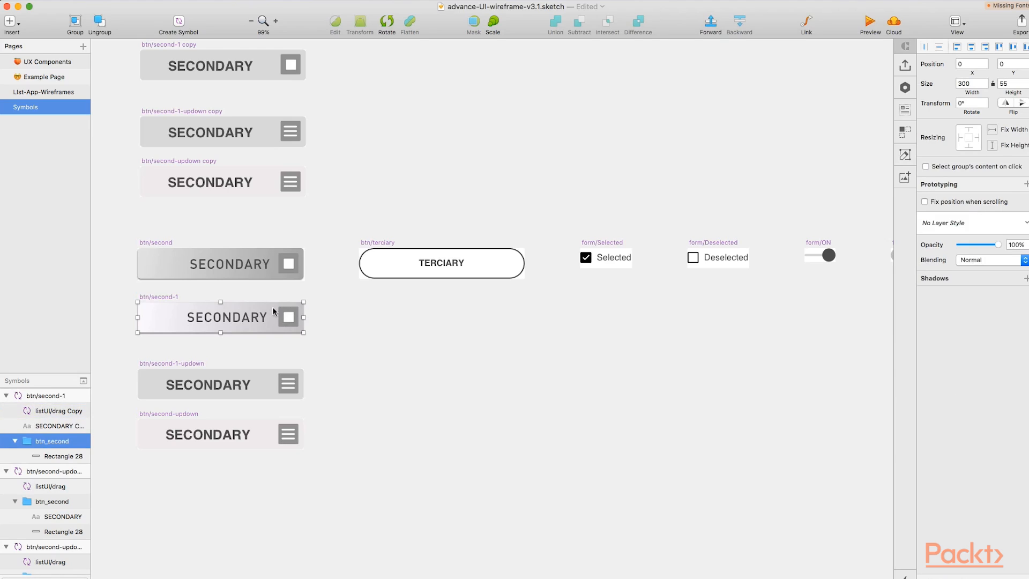
click(198, 266)
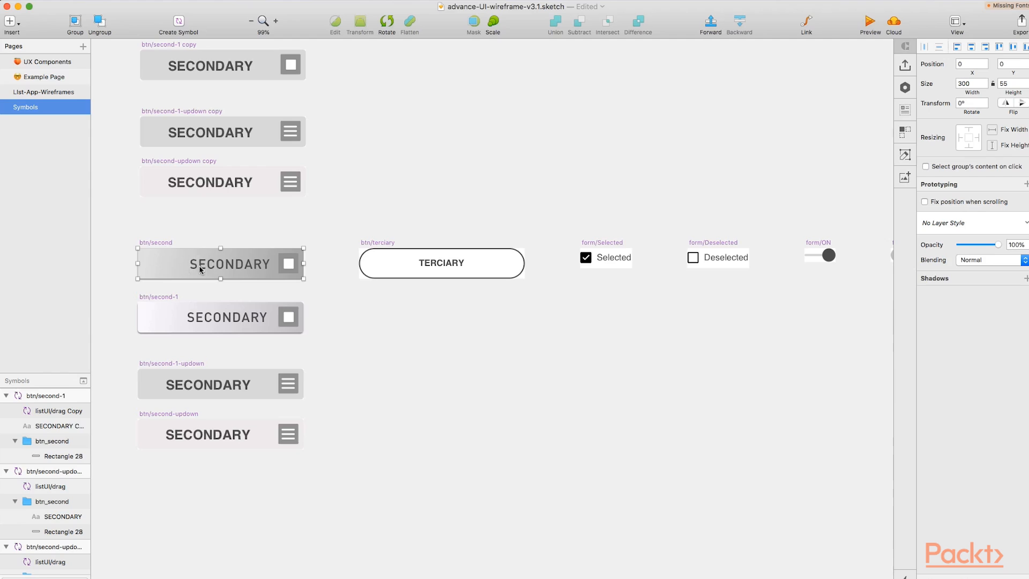
double_click(199, 266)
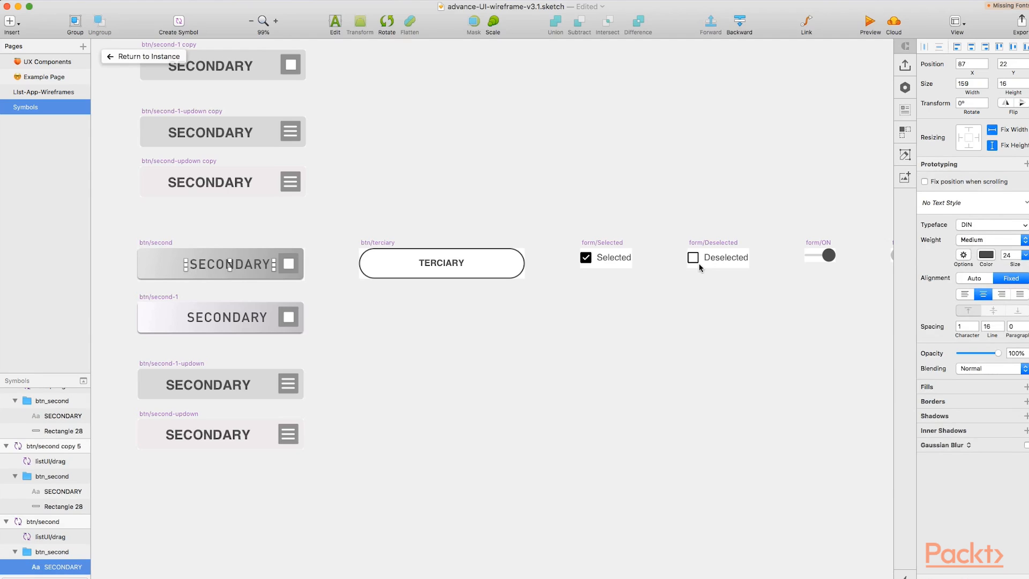
scroll(198, 334, left, 3)
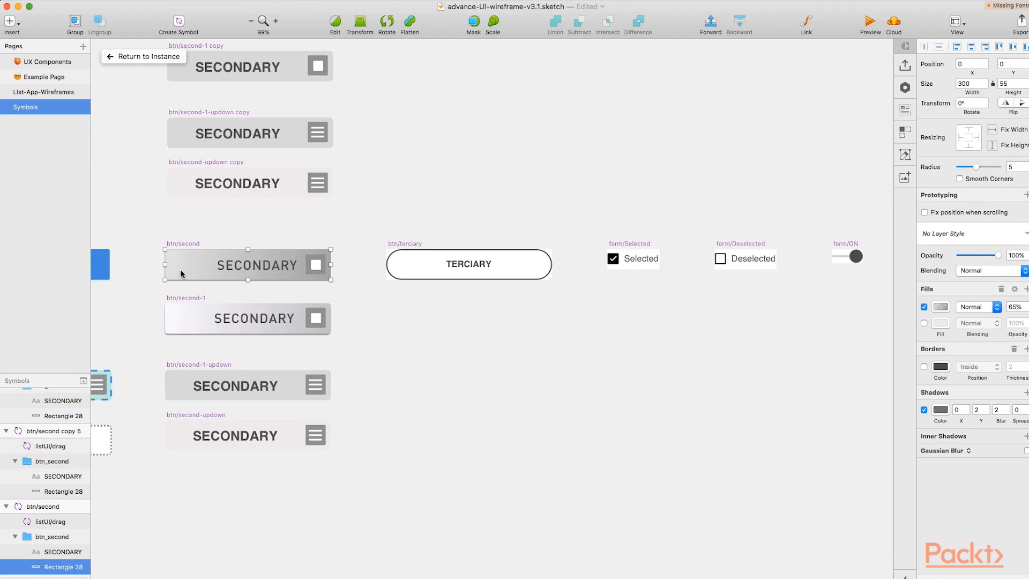
Replace the btn/second-1-updown background and label with a pasted copy of the dark gradient button rectangle
click(178, 399)
scroll(184, 406, down, 1)
scroll(78, 424, down, 3)
key(Delete)
click(204, 248)
click(204, 370)
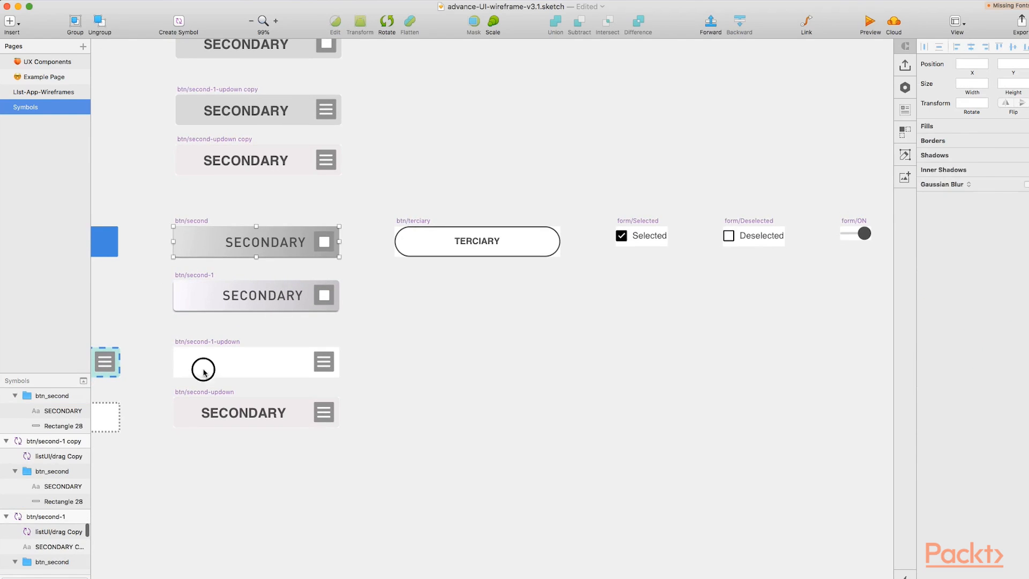
drag(204, 369, 203, 365)
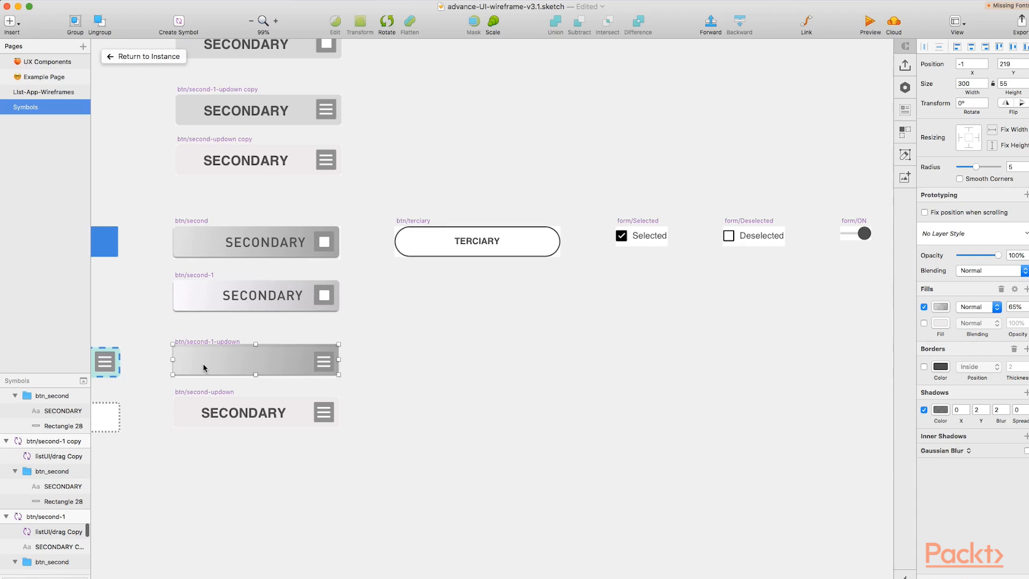
Nudge the pasted gradient rectangle into alignment within the btn/second-1-updown symbol
key(Down)
key(Down)
key(Down)
key(Down)
key(Down)
key(Down)
key(Down)
key(Up)
key(Up)
key(Up)
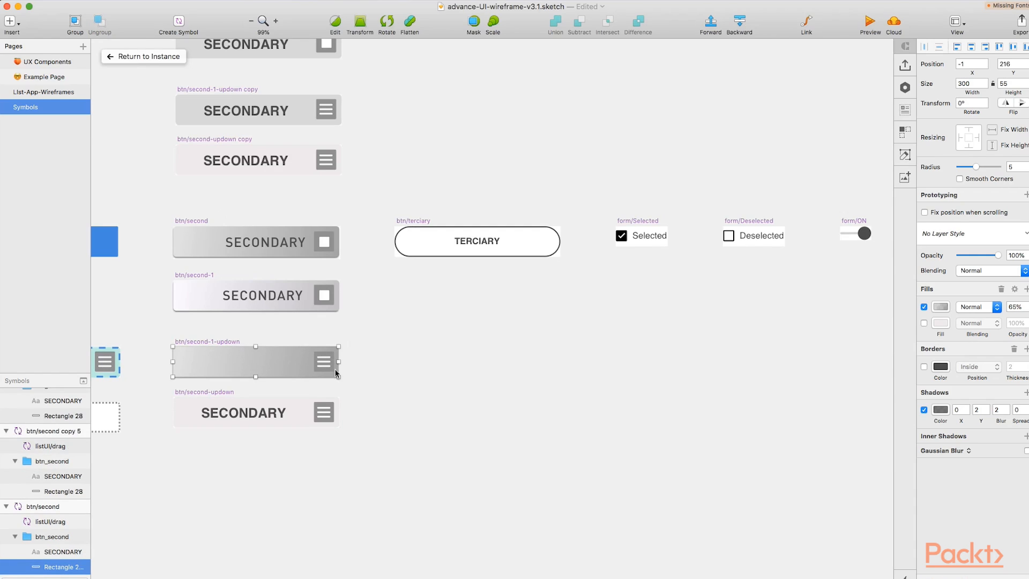
Replace the btn/second-updown background with a pasted copy of the light gradient rectangle from btn/second-1
click(42, 95)
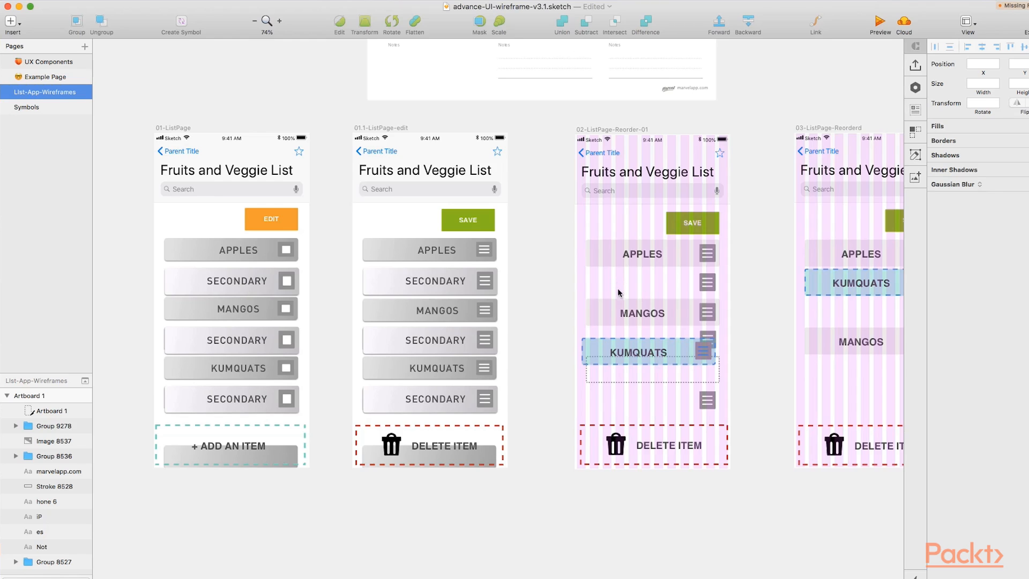
click(26, 107)
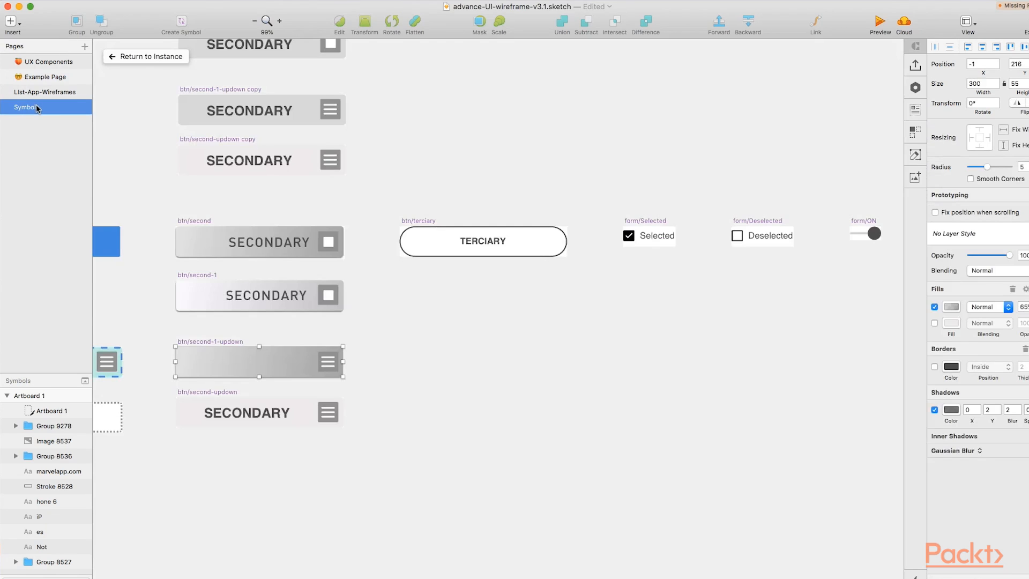
click(195, 411)
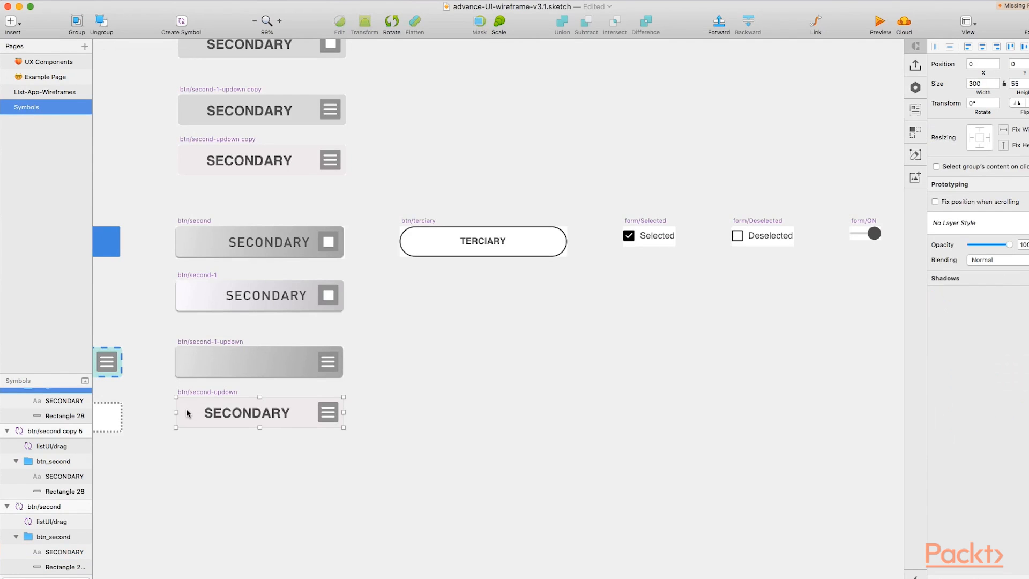
click(197, 298)
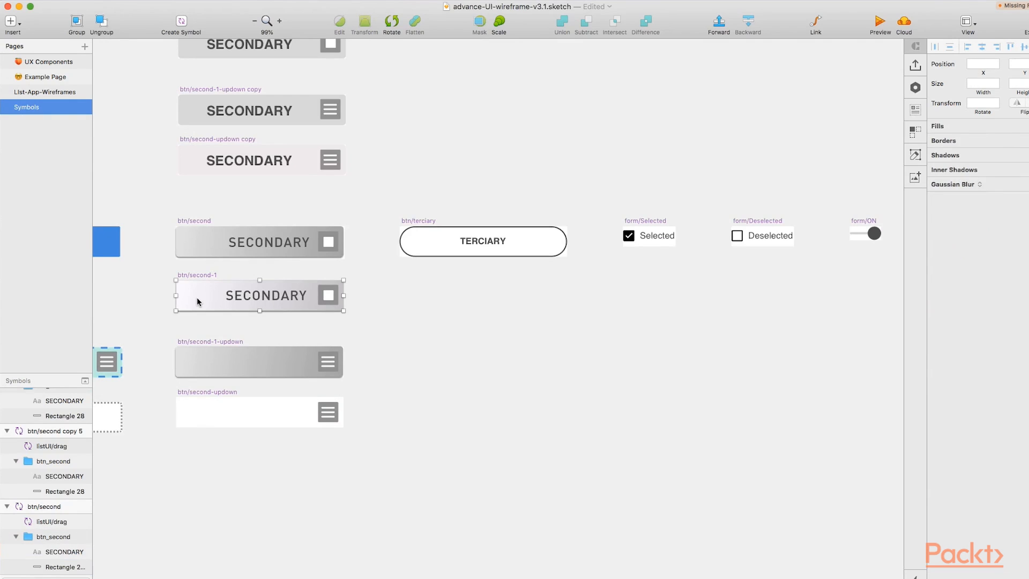
click(185, 391)
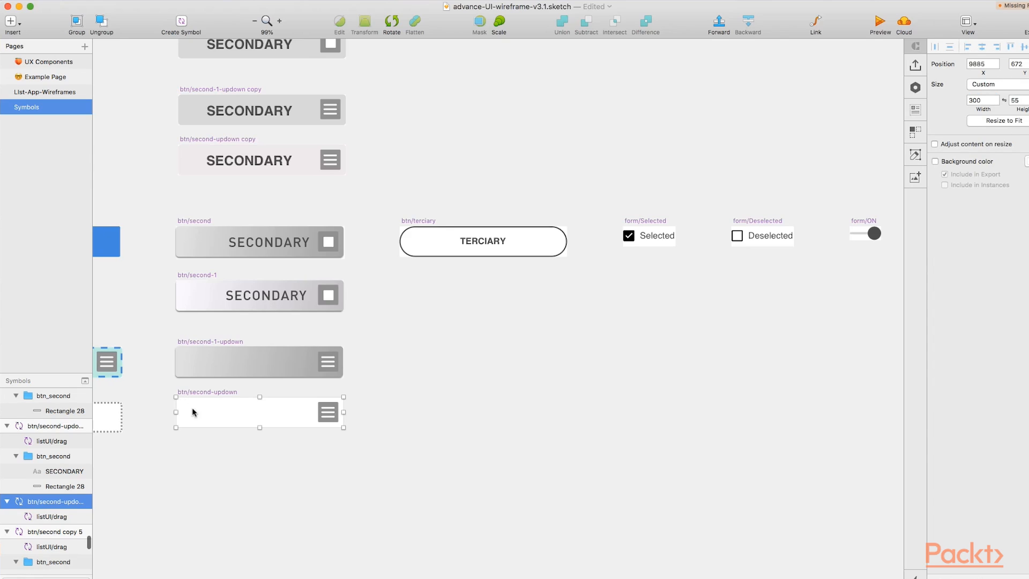
key(super+v)
Send the pasted background behind the drag icon in the btn/second-updown symbol
scroll(55, 433, down, 4)
click(31, 428)
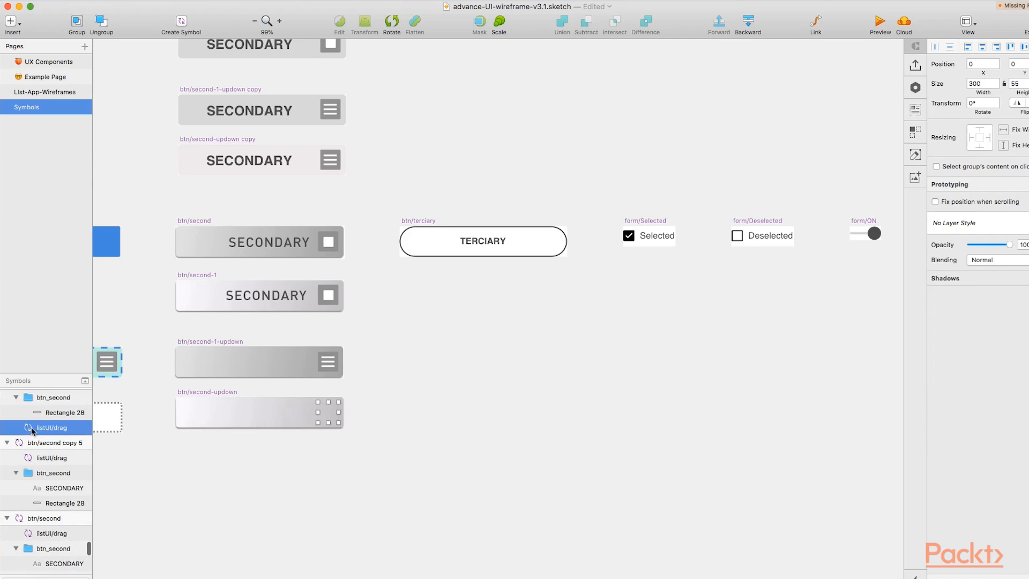
scroll(44, 410, up, 2)
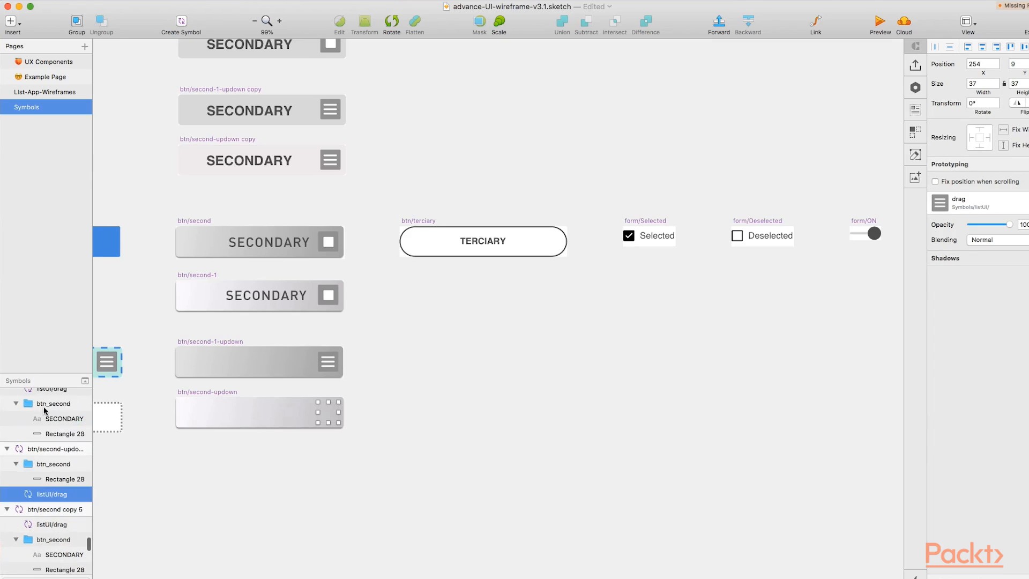
scroll(38, 413, up, 2)
click(200, 422)
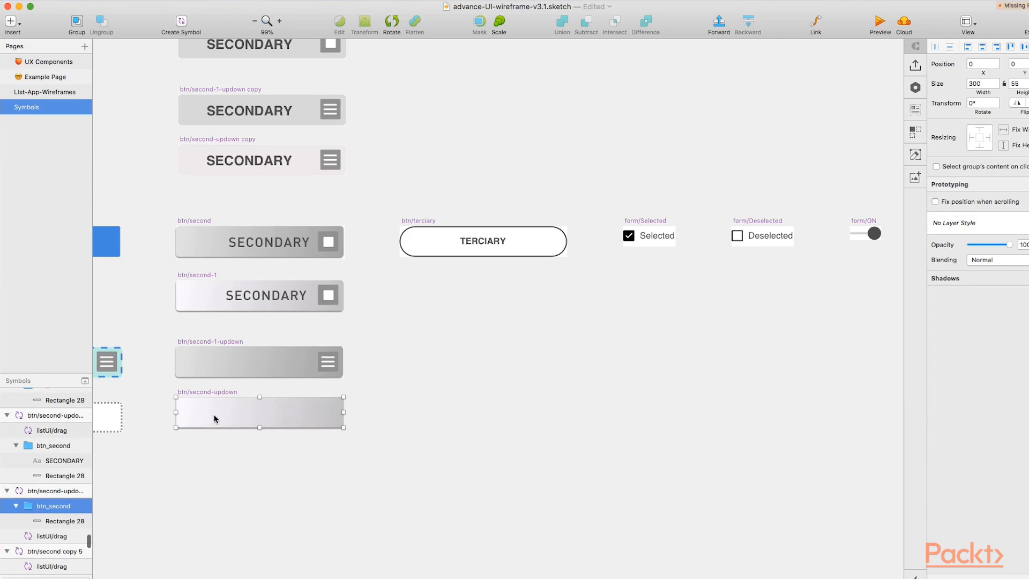
right_click(225, 420)
click(256, 300)
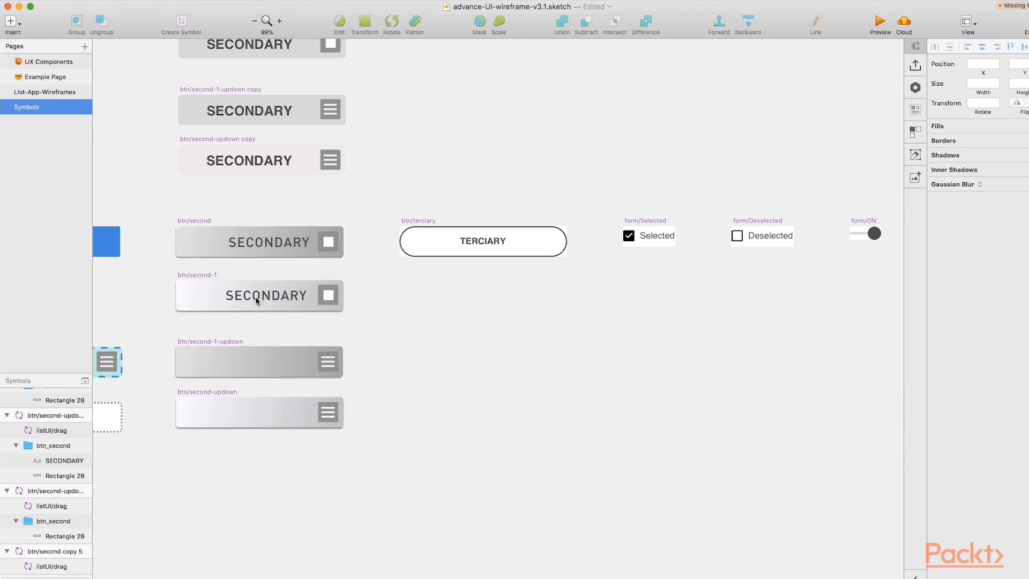
Duplicate the SECONDARY label from btn/second-1 into the btn/second-1-updown and btn/second-updown symbols
click(256, 298)
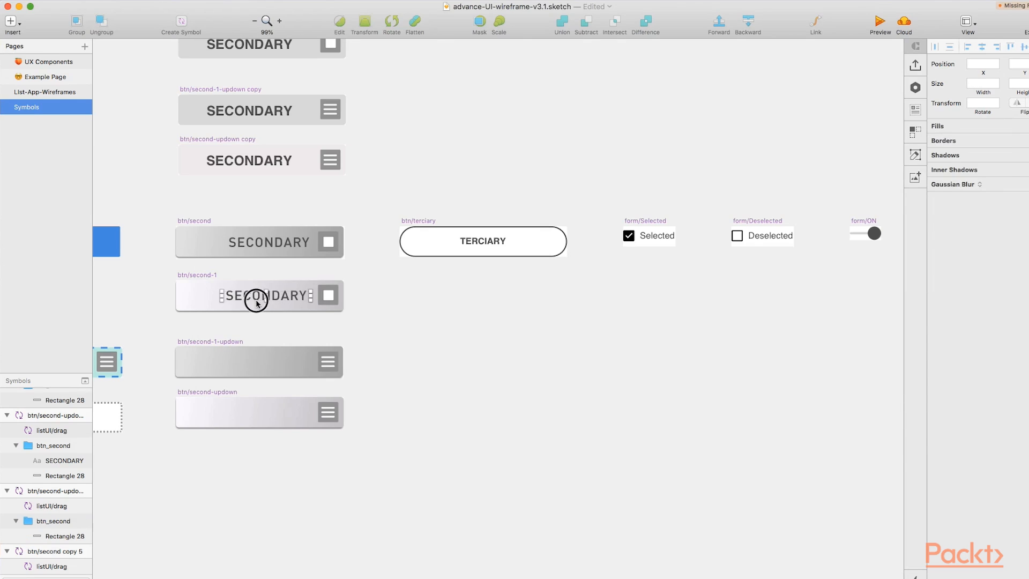
click(256, 365)
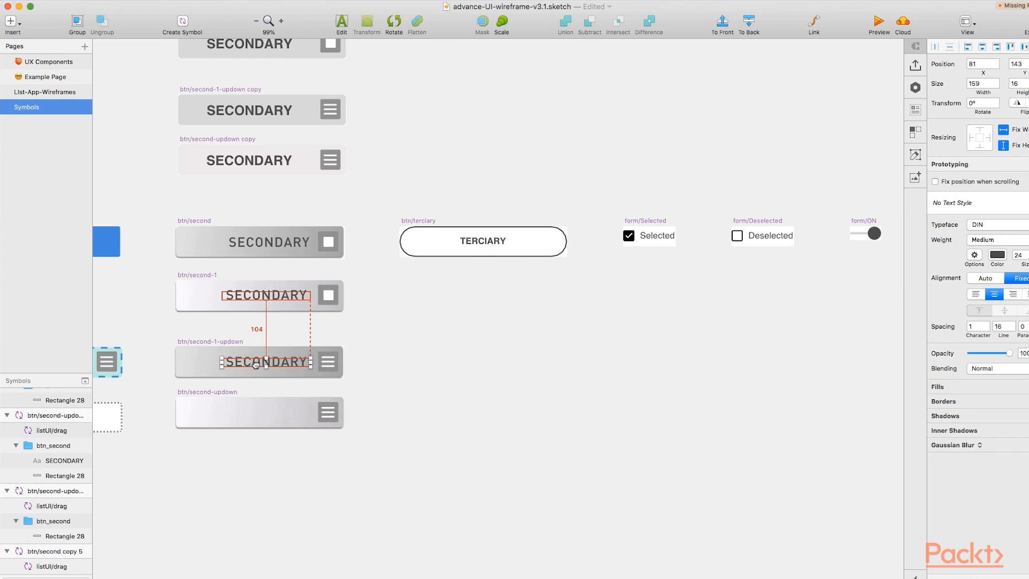
drag(254, 362, 253, 415)
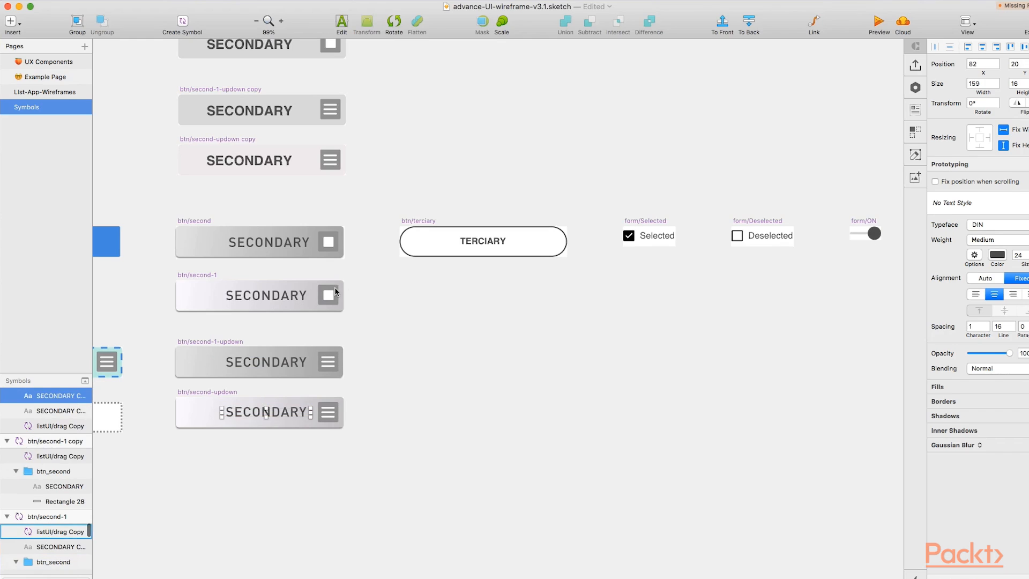
Recolour the listUI/check icon background to 9BF6E2 and save that colour as a document colour
click(335, 291)
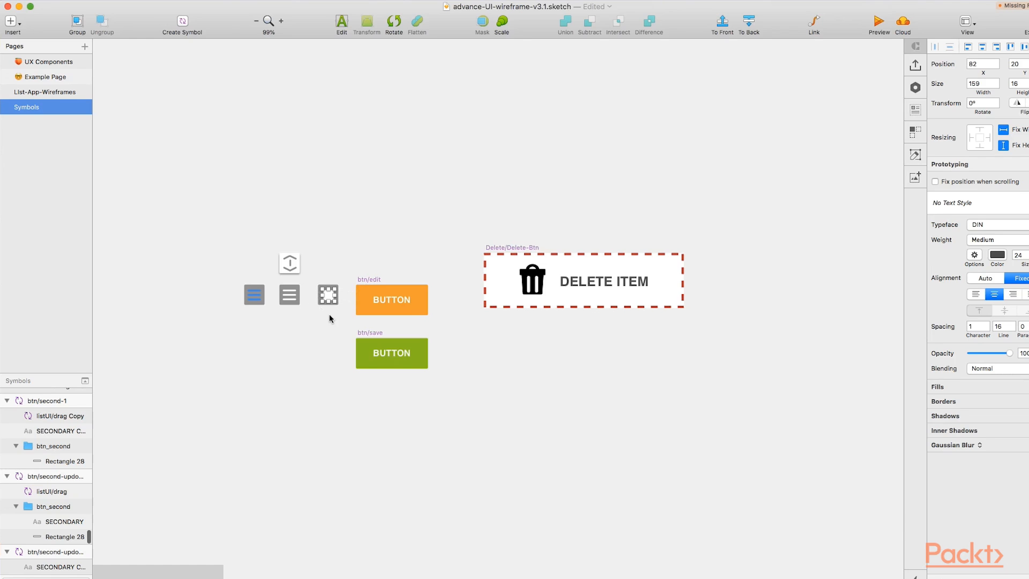
scroll(329, 310, up, 5)
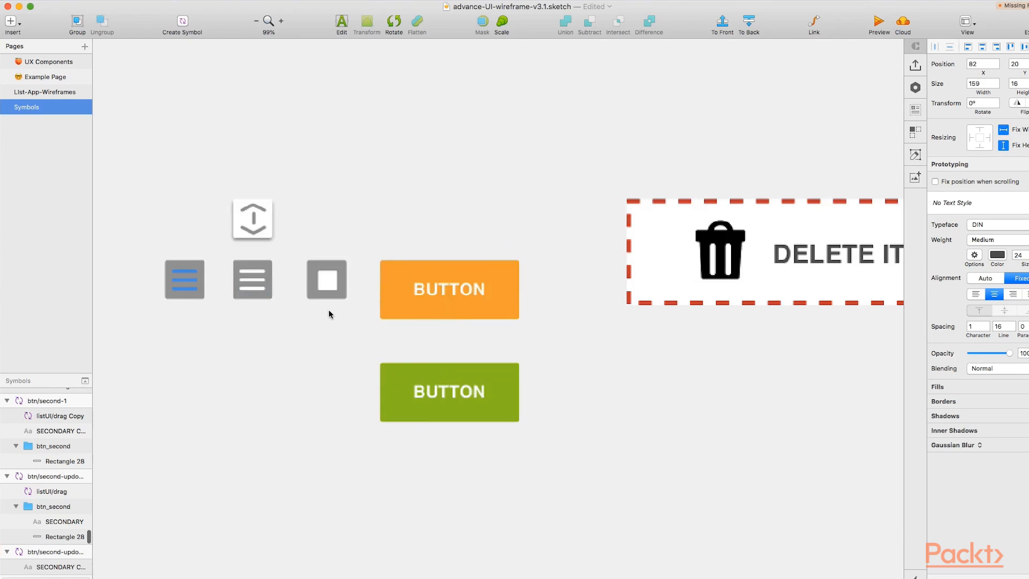
click(318, 270)
key(Return)
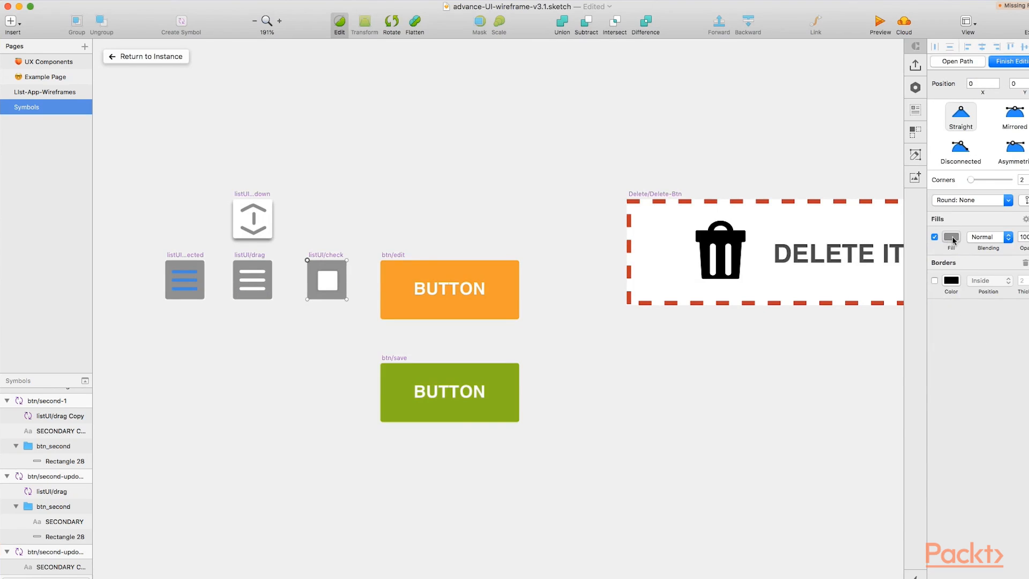
click(952, 238)
click(953, 239)
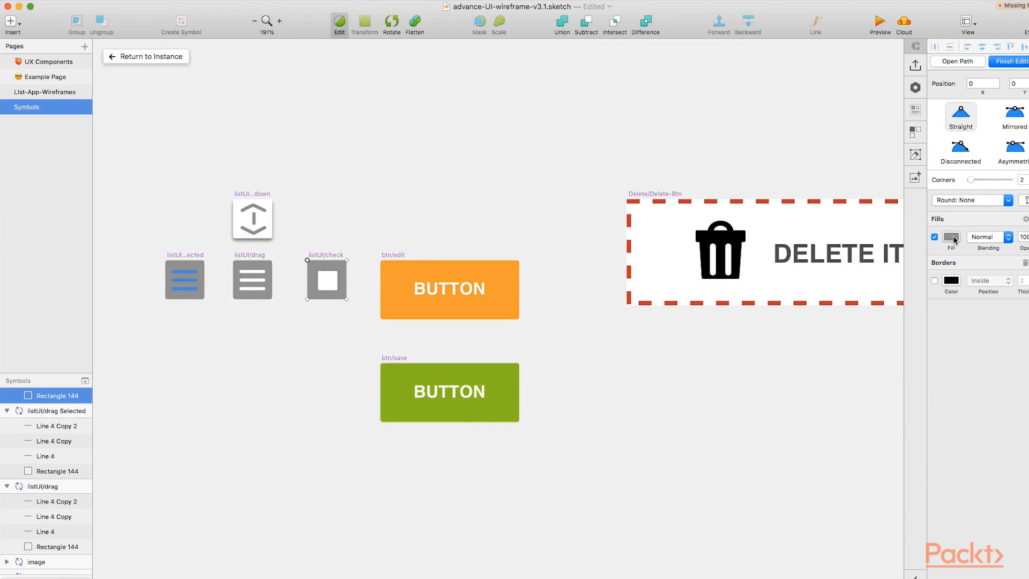
click(952, 238)
click(951, 447)
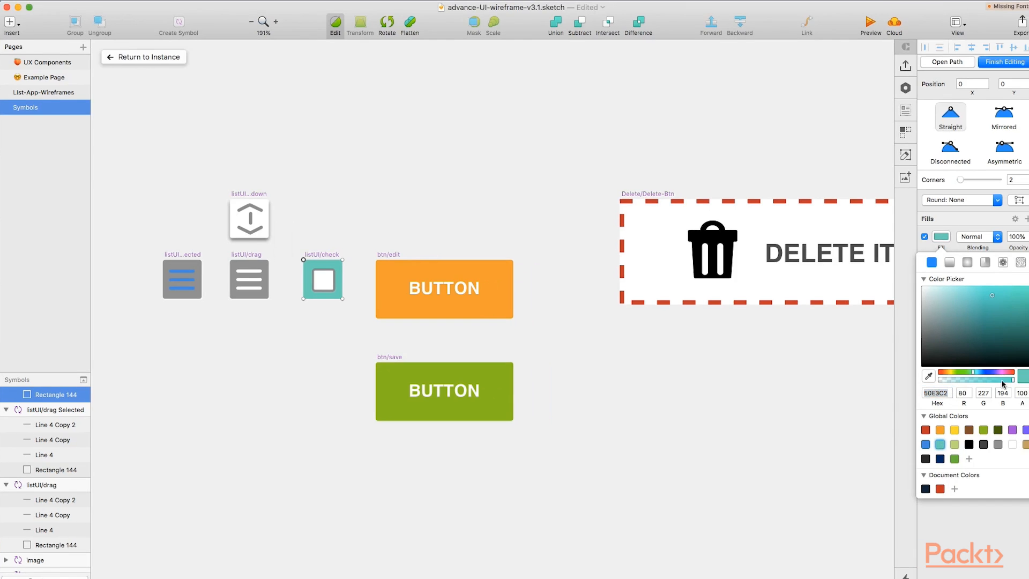
click(962, 289)
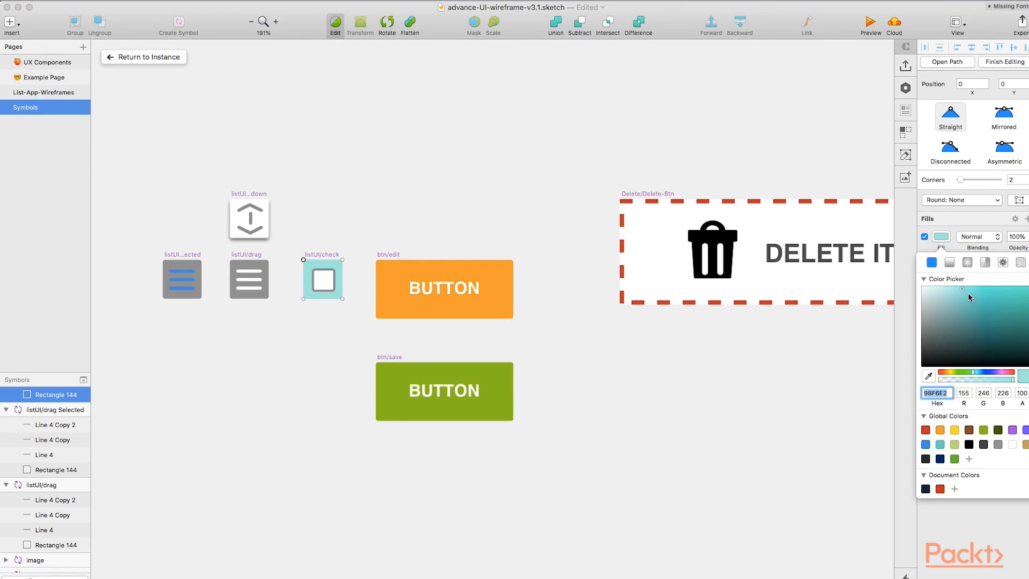
click(955, 489)
click(330, 288)
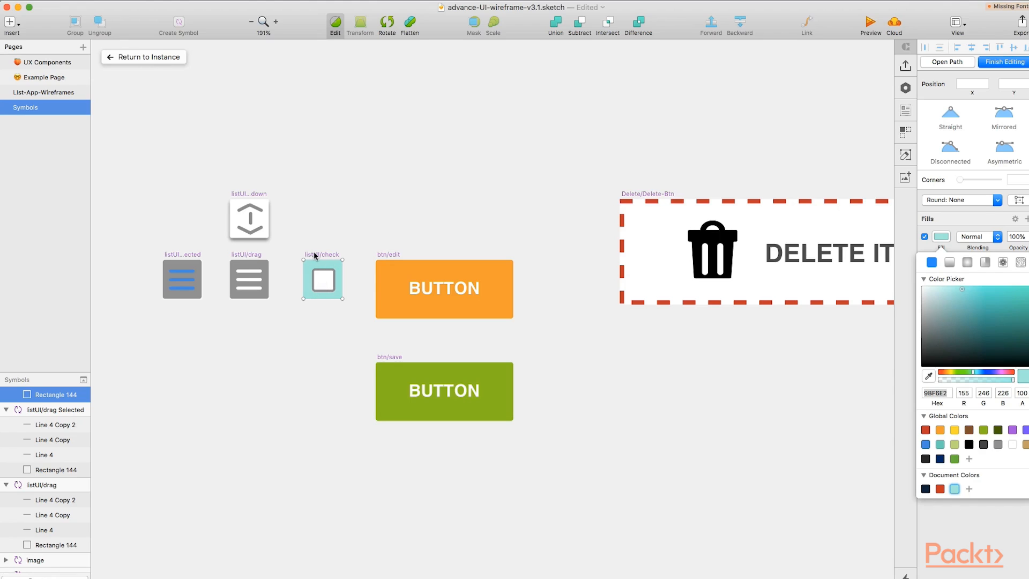
Apply the saved 9BF6E2 document colour to the listUI/drag and listUI/drag Selected icon backgrounds
key(Escape)
click(251, 265)
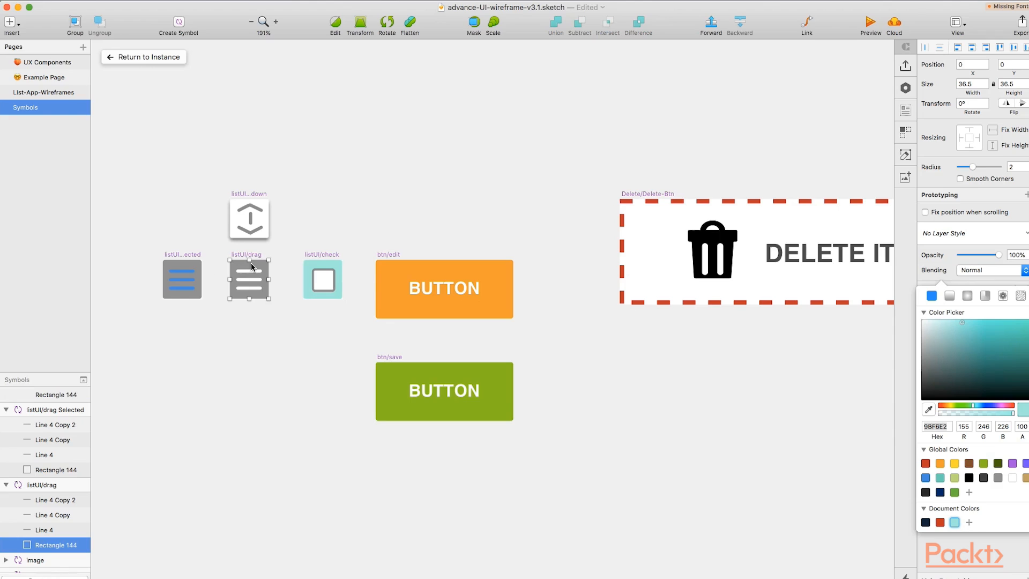
shift+click(190, 262)
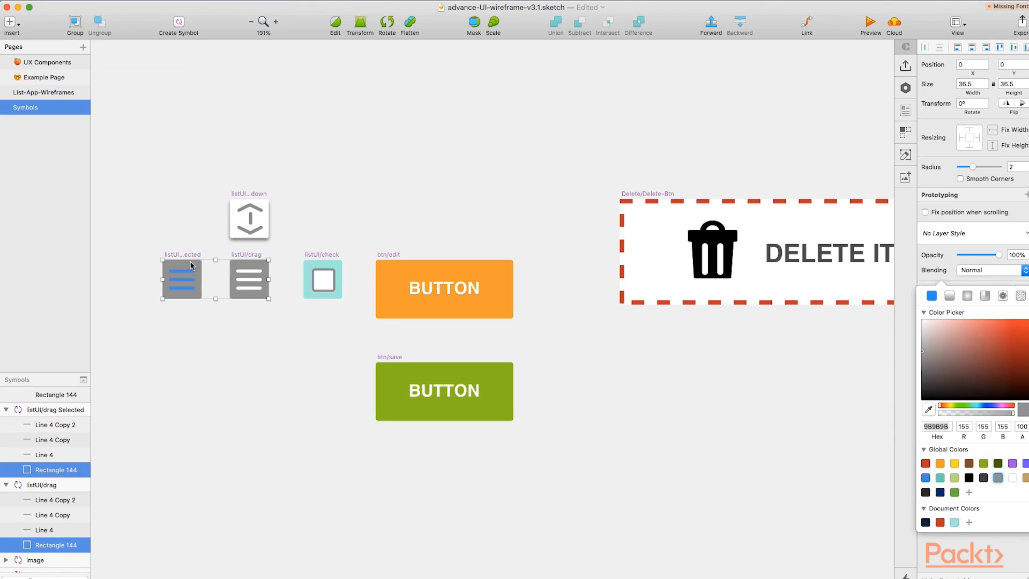
click(956, 522)
click(956, 522)
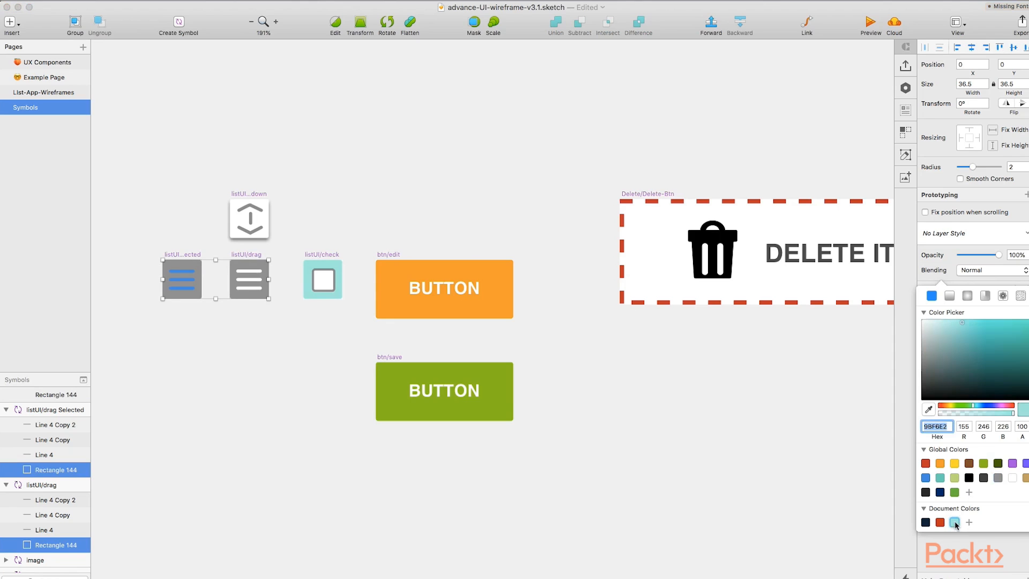
click(701, 433)
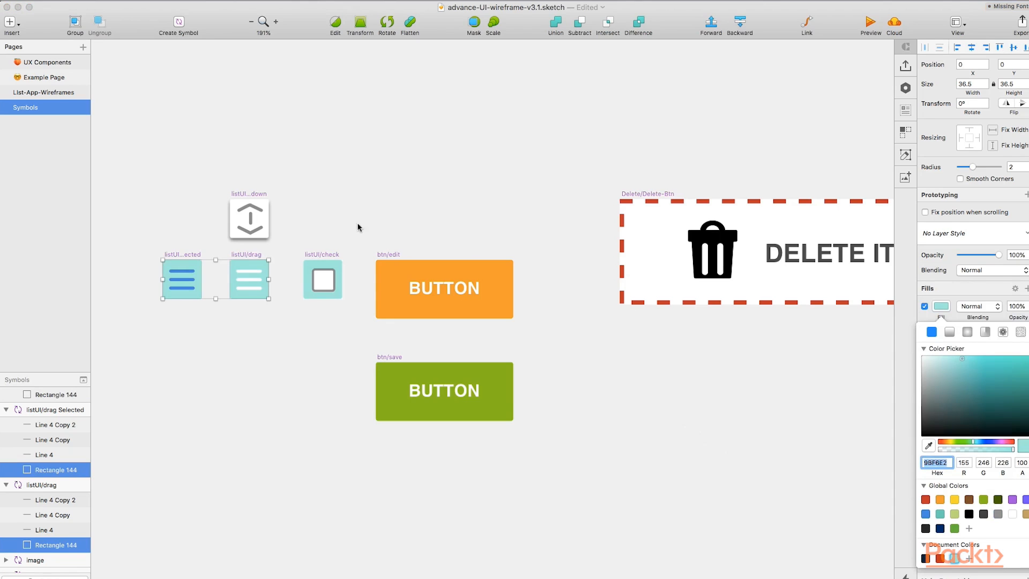
Ungroup the grocery list buttons on the 01-ListPage artboard of the wireframes page
click(59, 96)
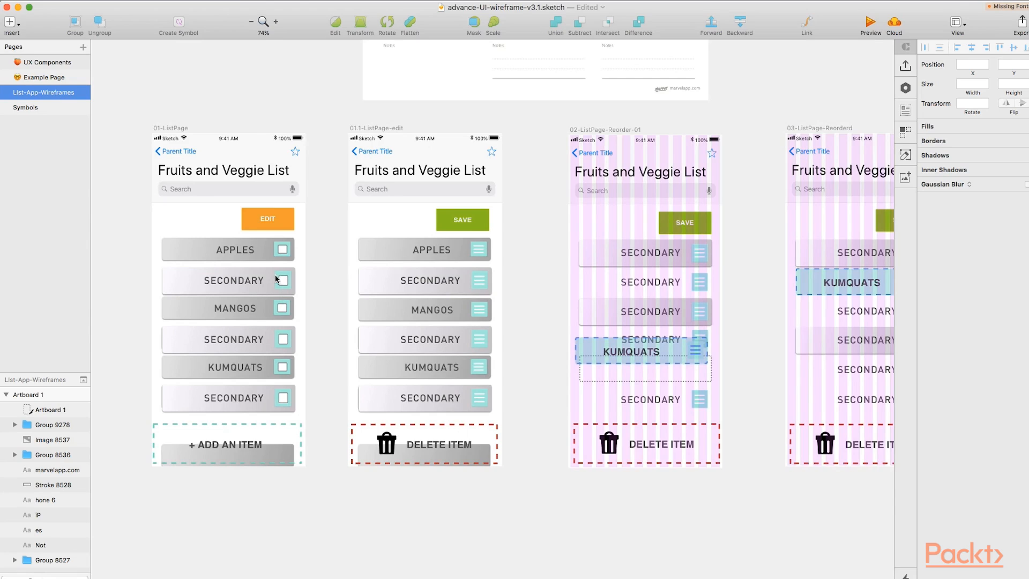
click(219, 285)
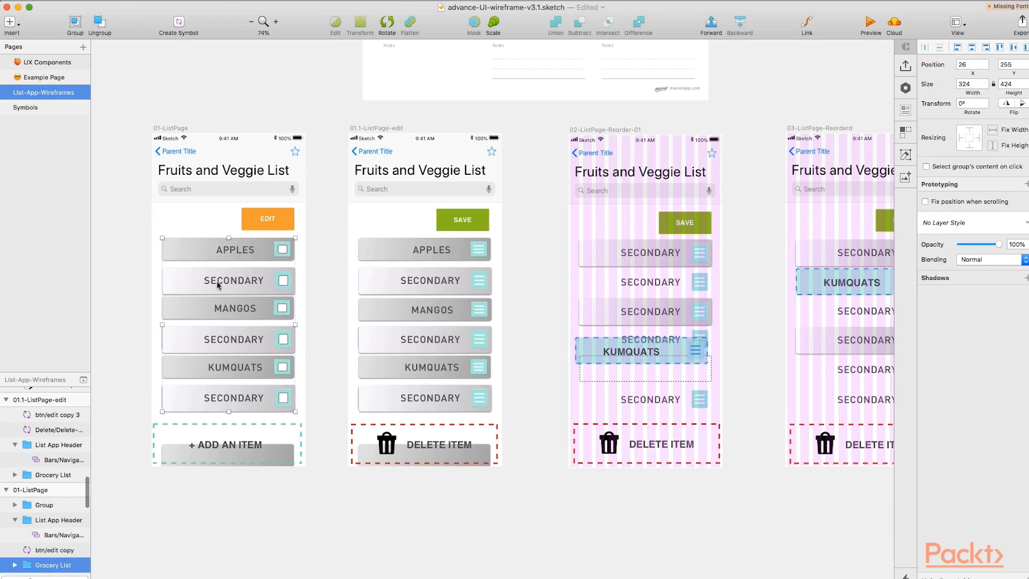
right_click(200, 281)
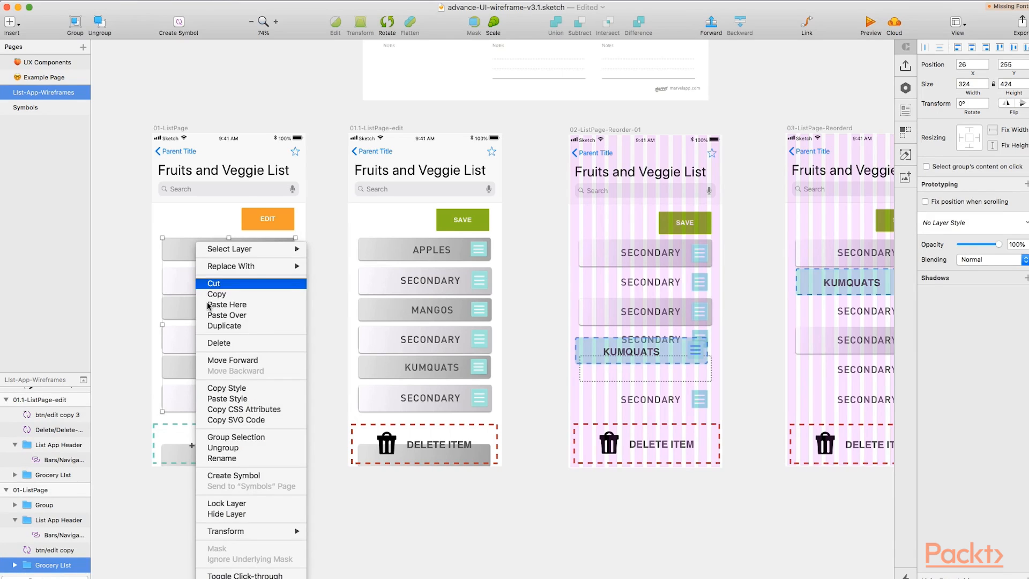
click(245, 449)
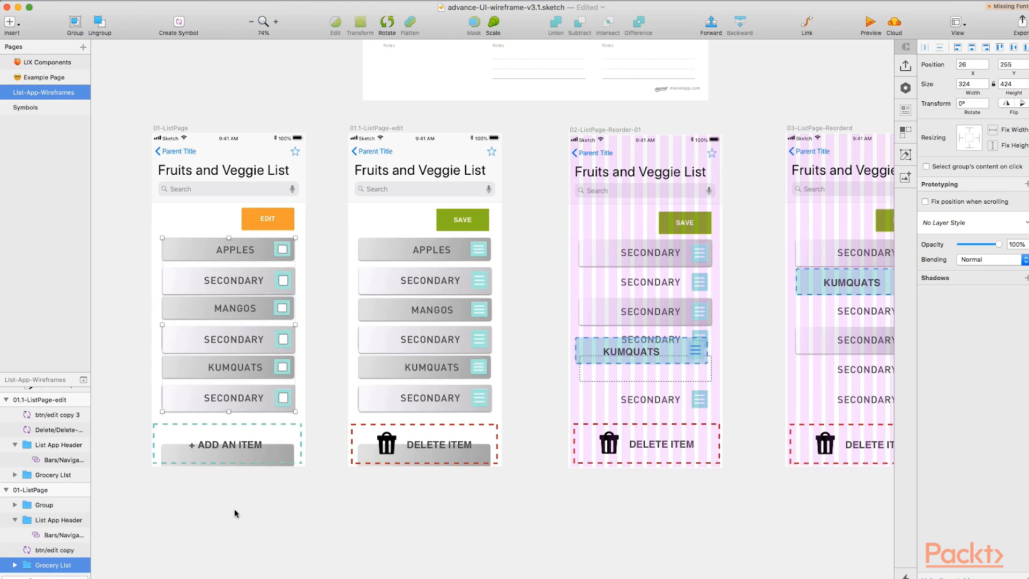
Override the label of the second grocery button on 01-ListPage with the text "Lemonds"
click(211, 280)
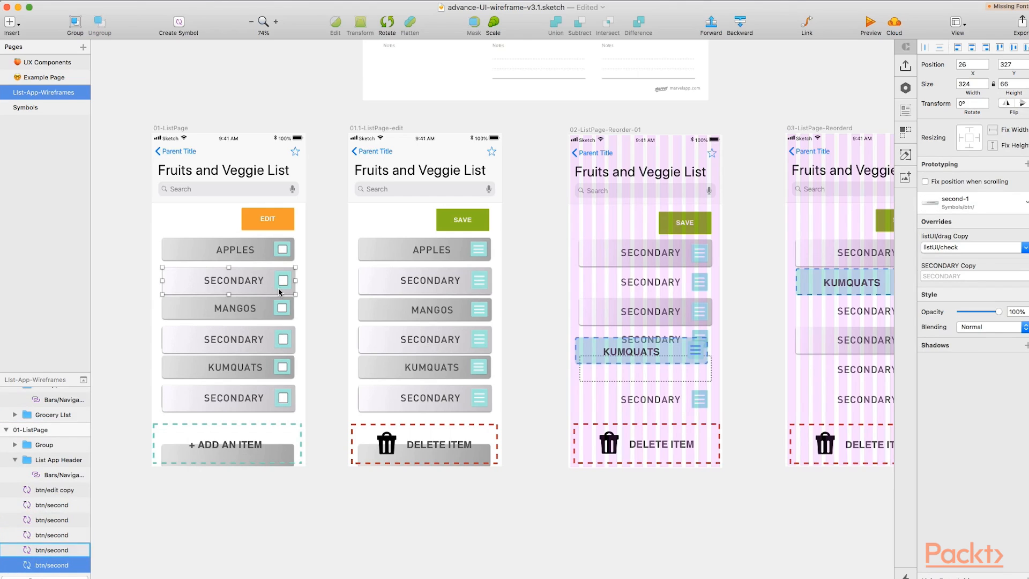
click(964, 275)
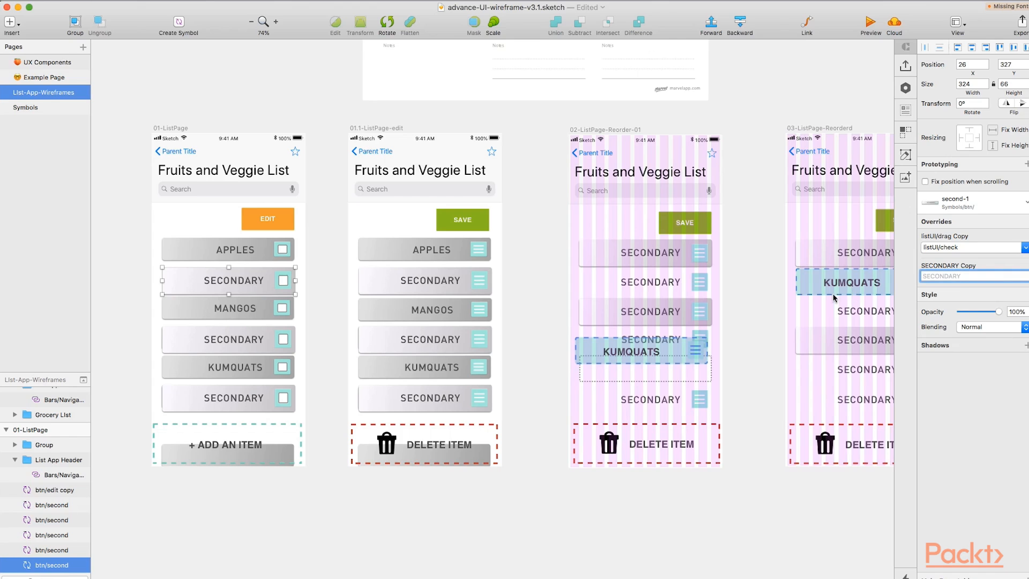
scroll(804, 301, right, 3)
scroll(766, 316, up, 5)
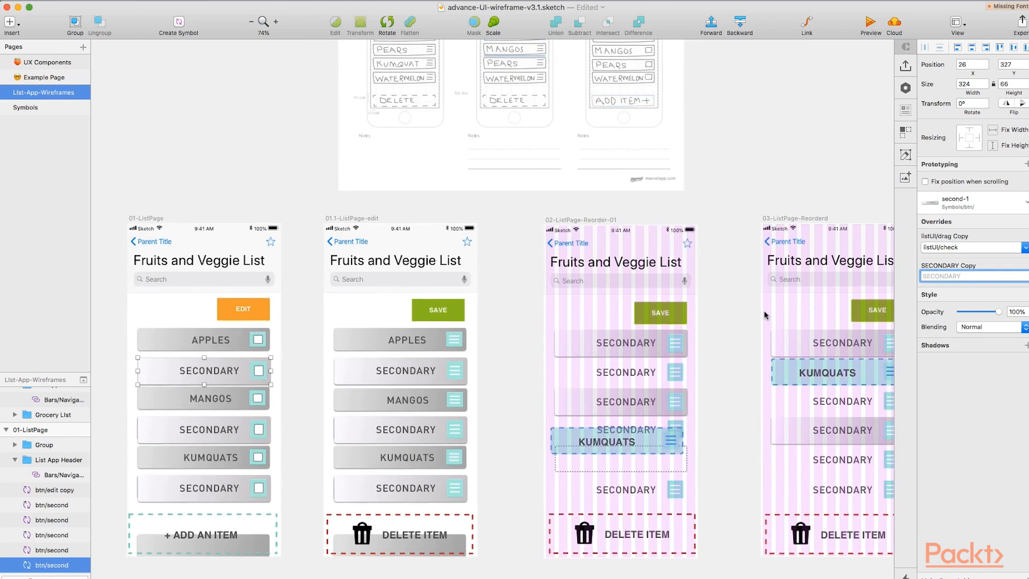
text(Lemonds)
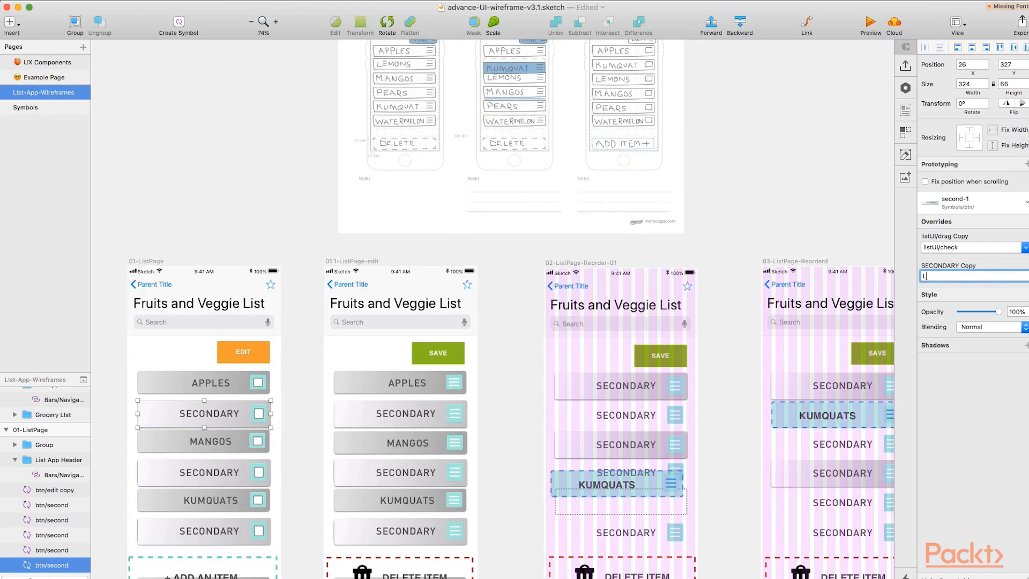
click(212, 236)
scroll(233, 413, down, 1)
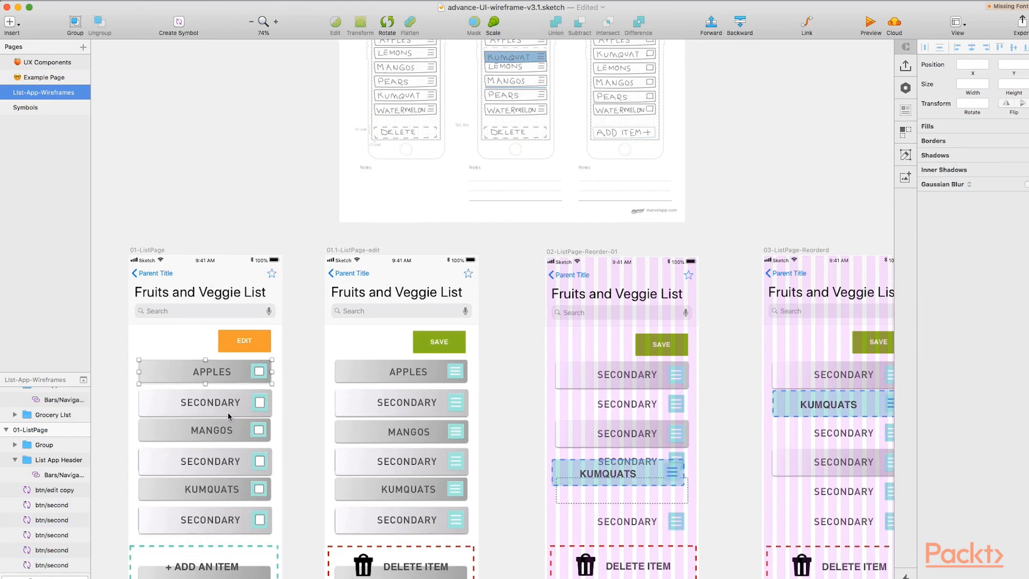
click(227, 407)
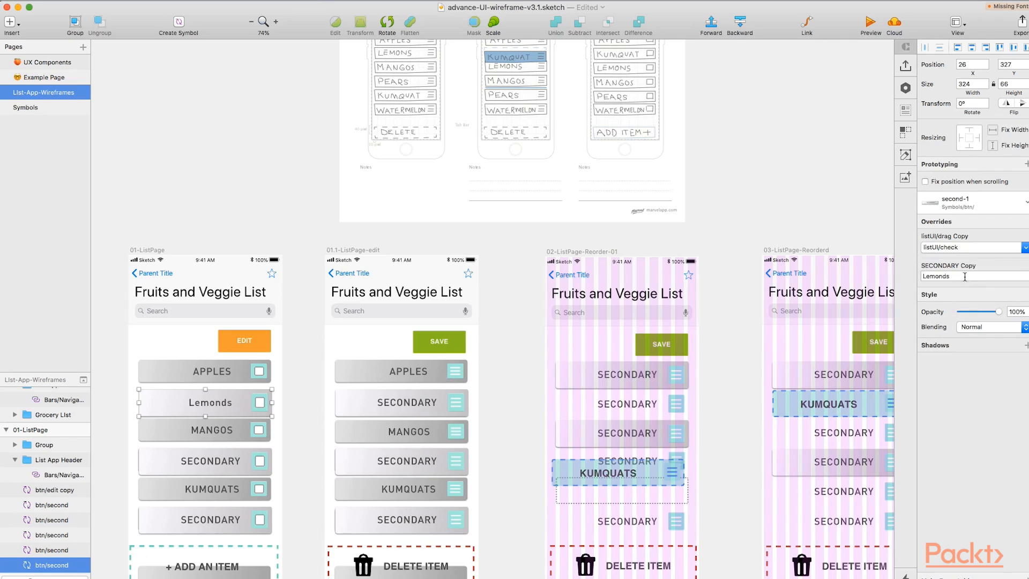
Select the APPLES button and the bottom SECONDARY button on 01-ListPage to inspect their label overrides
click(203, 376)
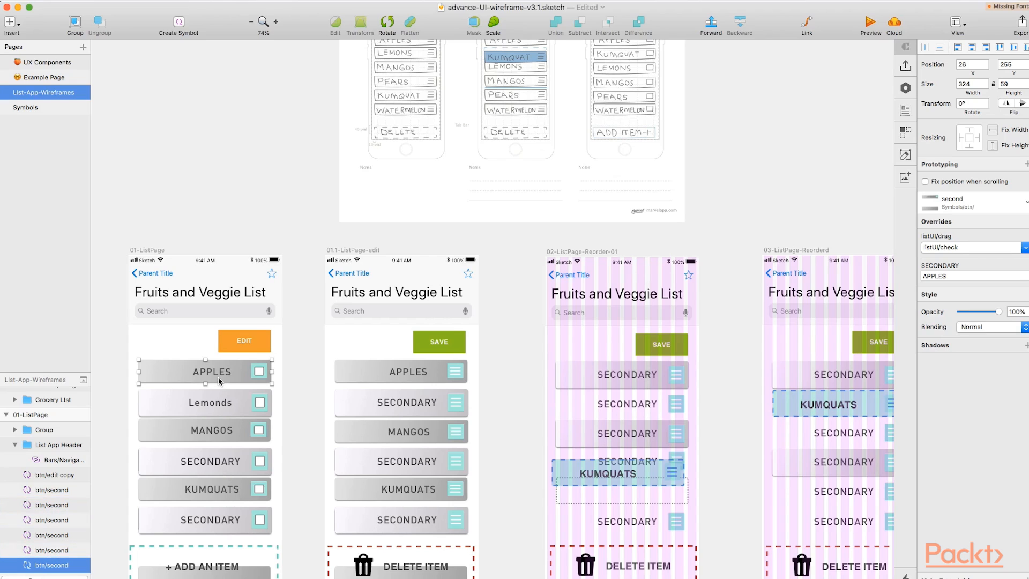
scroll(218, 377, down, 2)
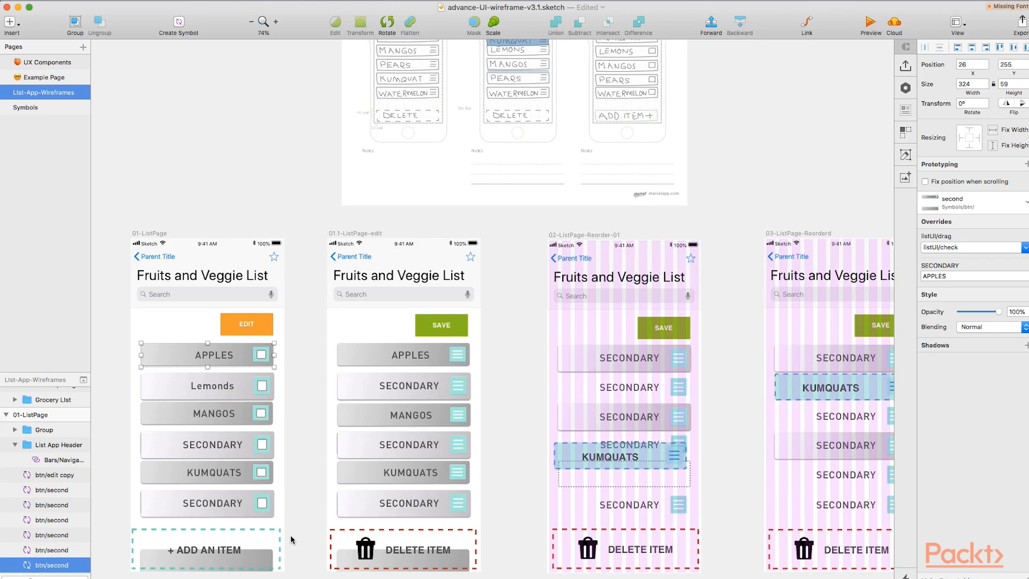
click(230, 502)
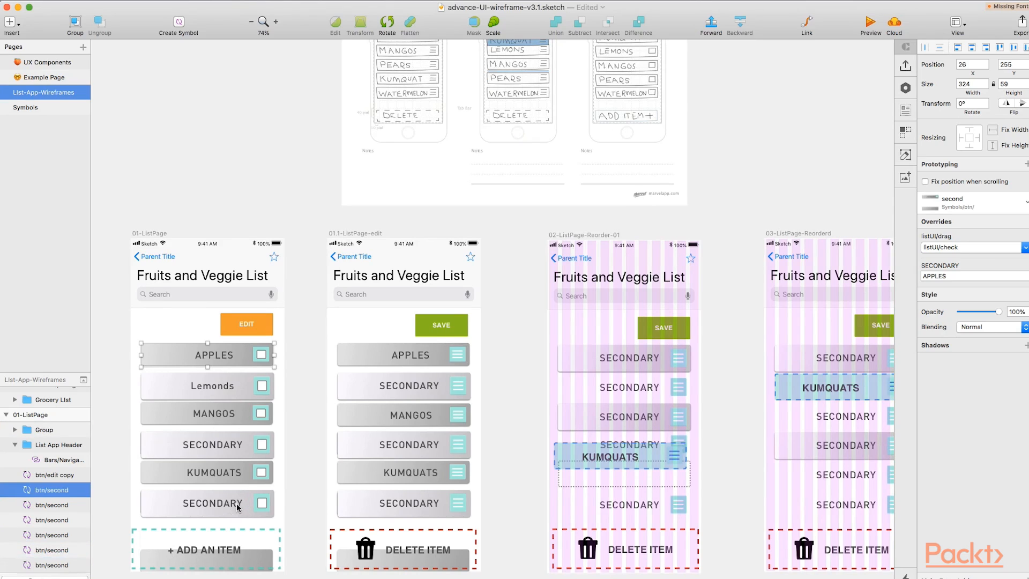
scroll(288, 387, down, 2)
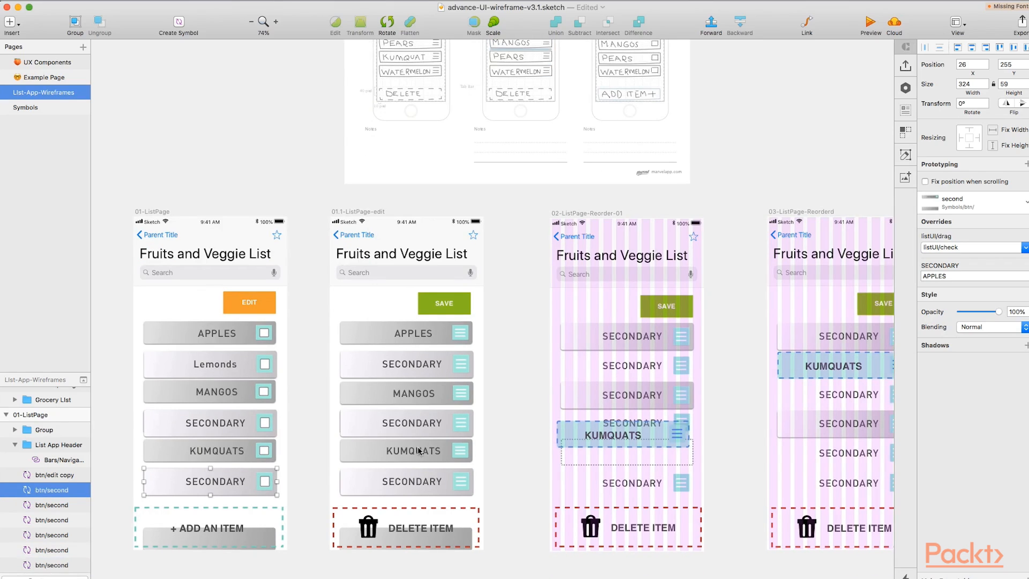
Switch to the Microsoft PowerPoint presentation
mouse_move(402, 575)
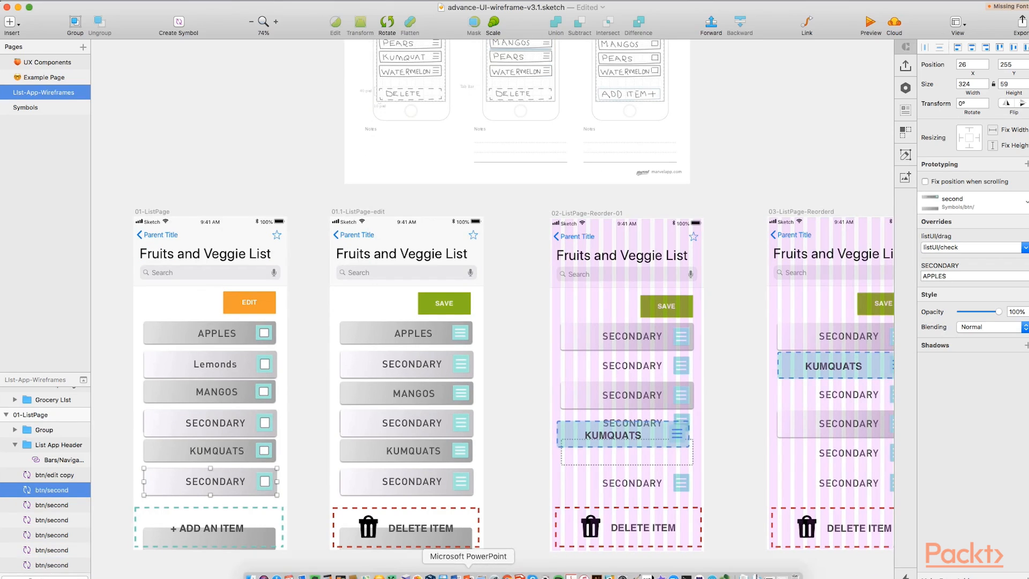
click(468, 576)
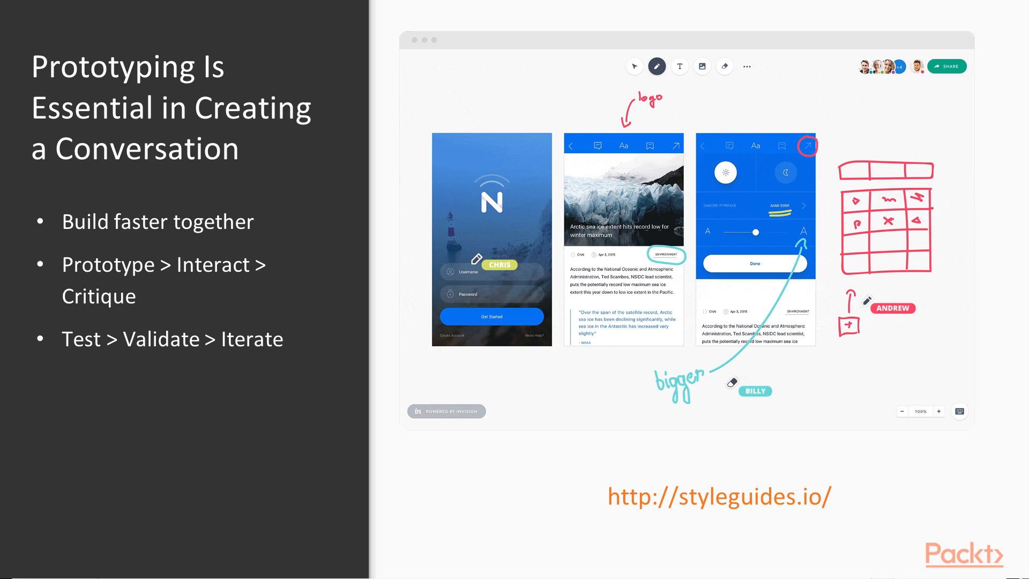